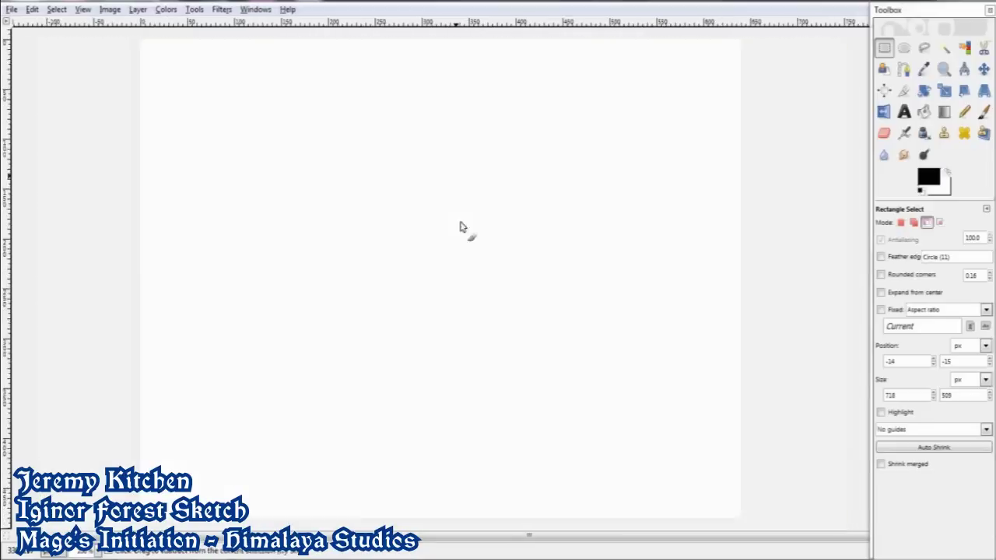
Paste the mountain path reference picture, scale it down and place it along the canvas's upper edge, right of centre
key("ctrl+v")
key("shift+t")
left_click(450, 297)
left_click_drag(449, 296, 668, 135)
left_click(260, 225)
key("m")
left_click_drag(617, 162, 526, 166)
left_click(513, 210)
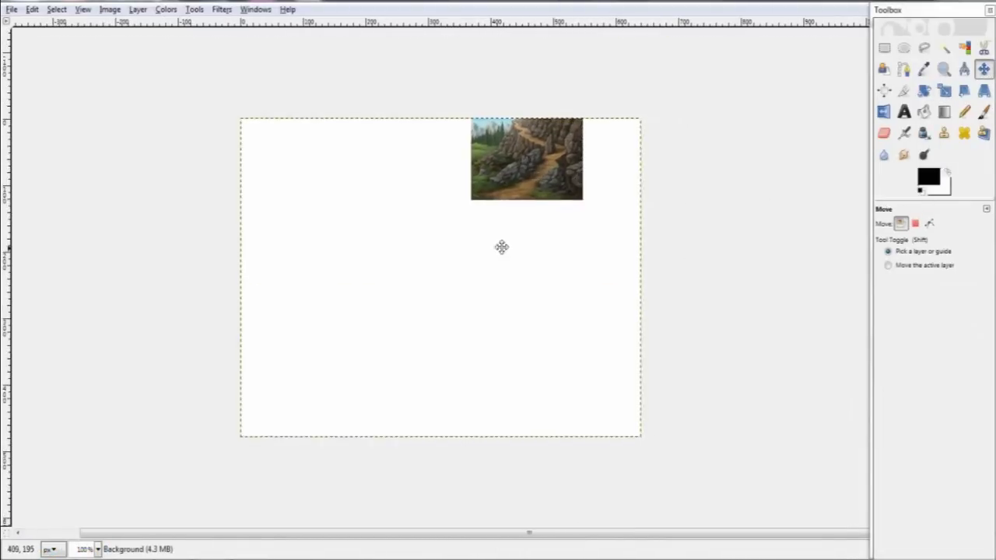
Set up the Paintbrush with the Circle (11) brush at a scale of 0.16
scroll(504, 211, "up", 3)
key("p")
left_click_drag(907, 276, 924, 276)
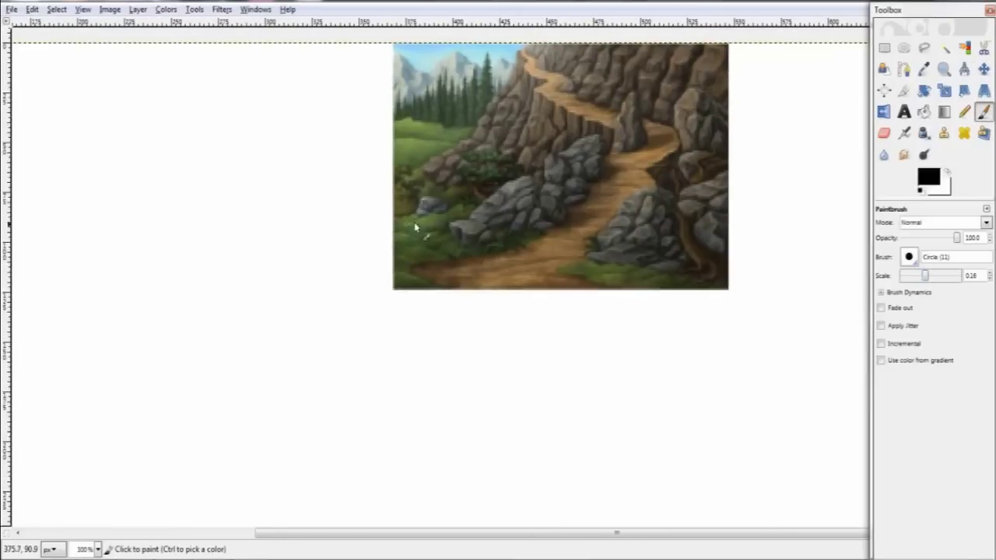
Move the reference picture lower on the canvas, leaving empty space above it, and anchor it
scroll(418, 296, "up", 3)
scroll(422, 231, "down", 3)
scroll(429, 220, "down", 2)
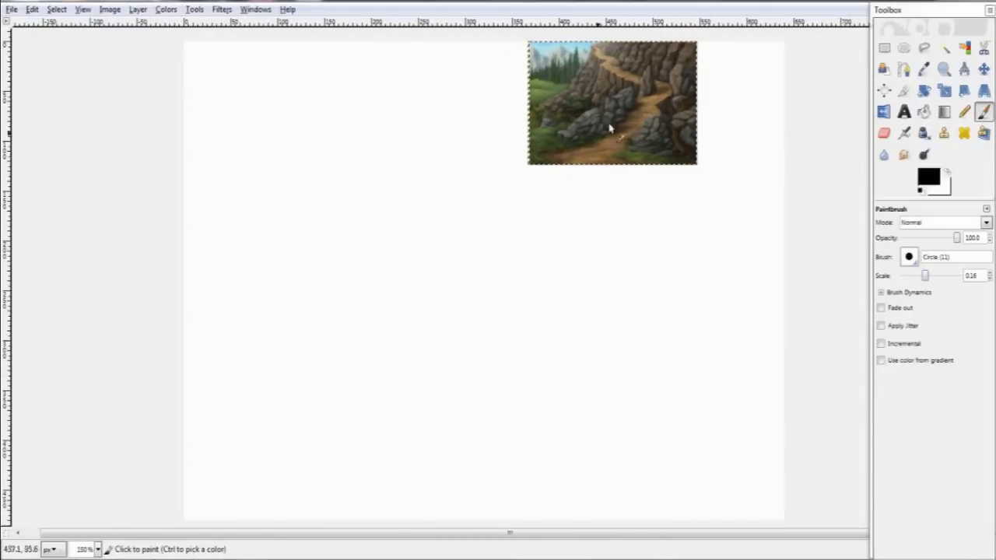
key("r")
left_click_drag(654, 111, 645, 206)
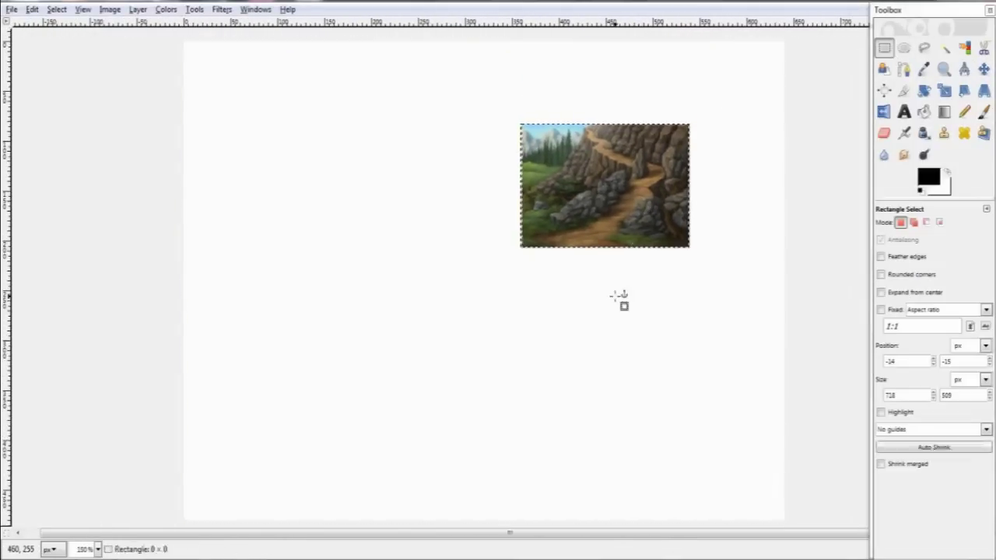
scroll(618, 296, "down", 2)
Sketch both edges of the path continuing below the reference picture and a ground line to its right
key("p")
scroll(578, 210, "up", 1)
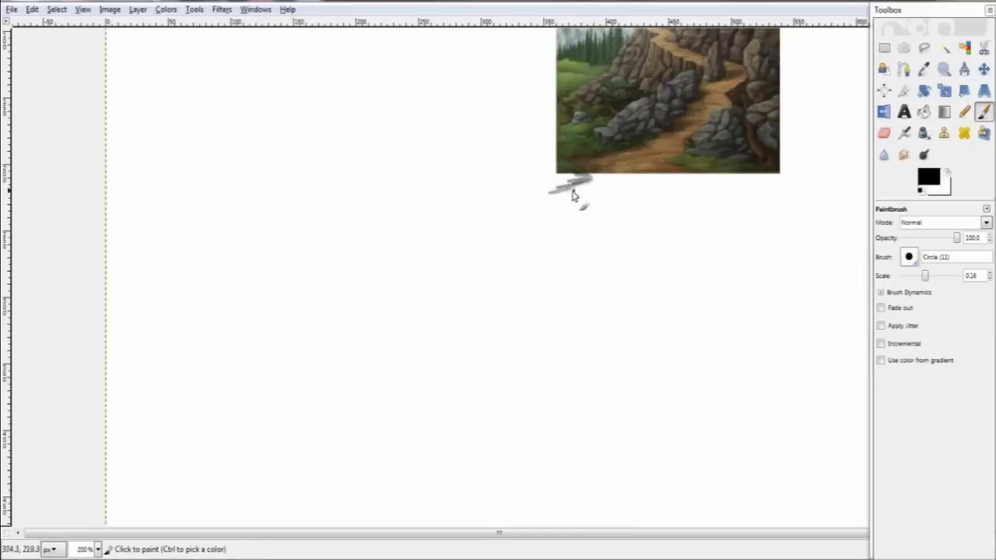
left_click_drag(559, 197, 535, 213)
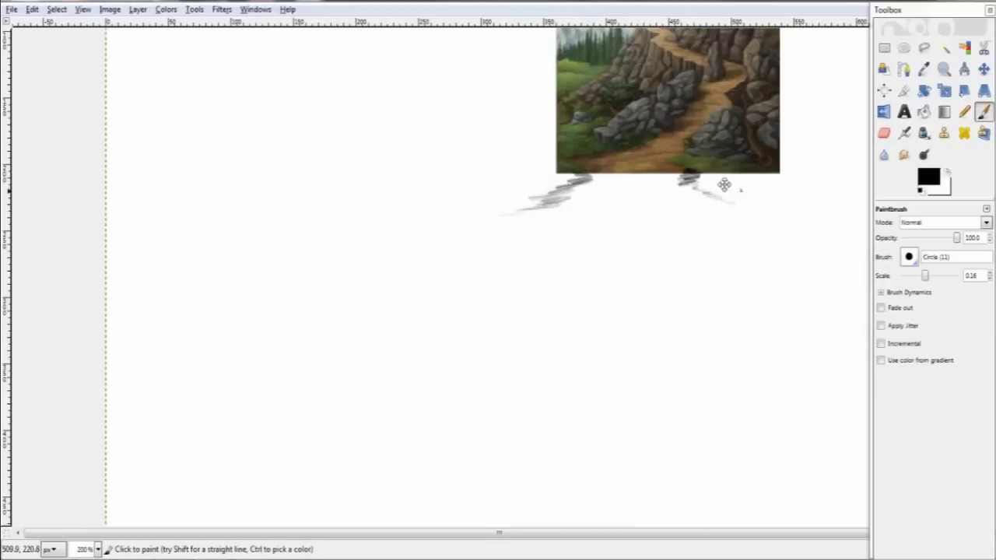
scroll(744, 203, "right", 2)
left_click_drag(704, 154, 747, 151)
Sketch long horizontal ground lines and a jagged treeline to the left of the reference picture
scroll(661, 167, "left", 3)
scroll(533, 151, "left", 3)
left_click_drag(589, 109, 524, 154)
scroll(565, 118, "right", 2)
scroll(545, 124, "up", 2)
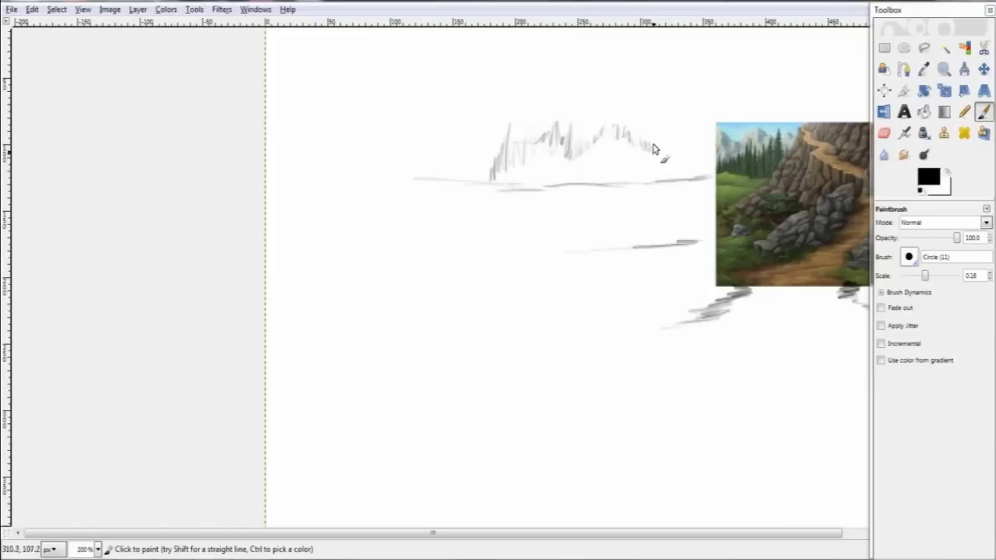
Outline a large mountain with a smaller second peak behind the treeline, sloping down to the reference picture
scroll(661, 115, "up", 2)
scroll(661, 115, "right", 1)
left_click_drag(634, 129, 688, 174)
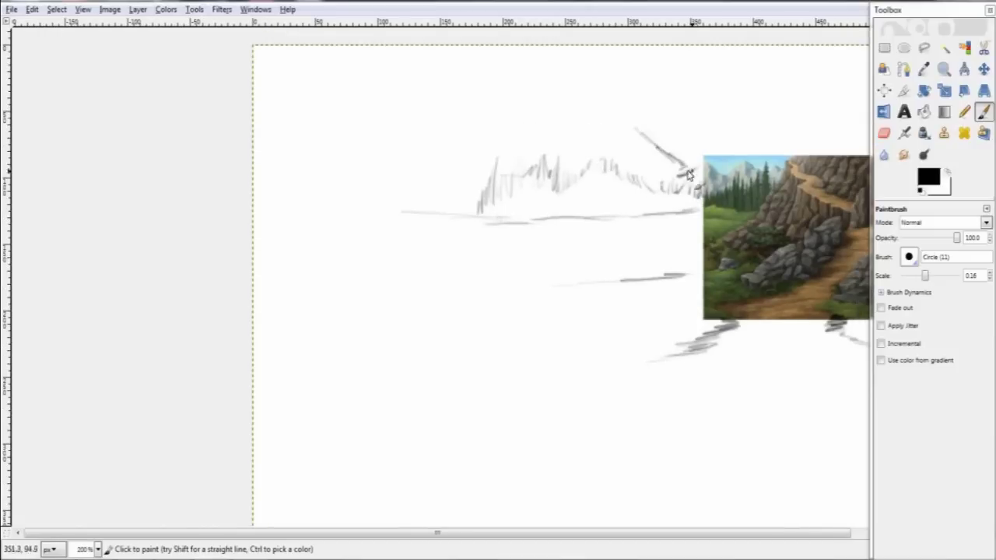
left_click_drag(568, 75, 546, 106)
scroll(579, 134, "left", 3)
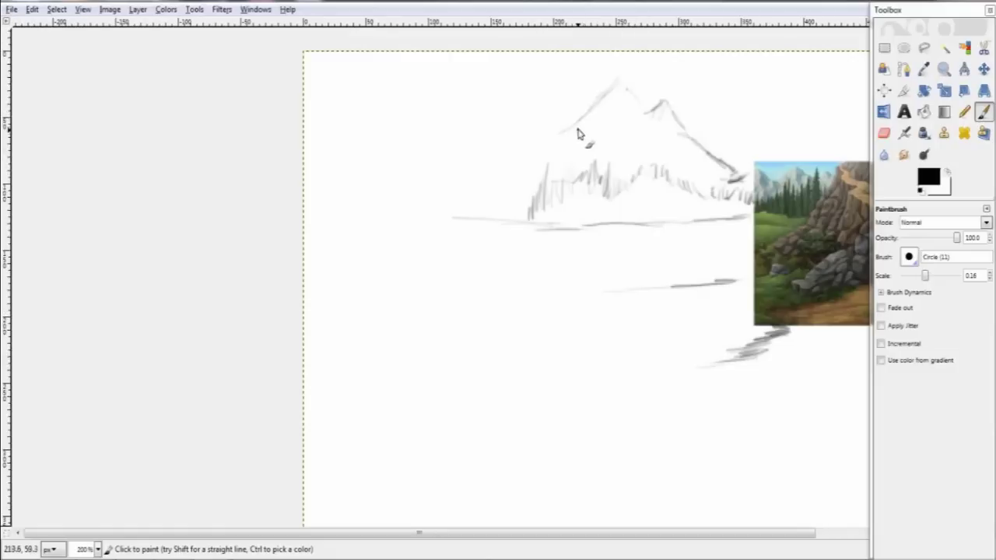
Extend the mountain's slope leftward and outline a lower ridge rising to the canvas's left edge
scroll(467, 179, "left", 4)
mouse_move(492, 147)
left_mouse_down()
mouse_move(547, 175)
mouse_move(477, 161)
mouse_move(492, 177)
left_mouse_up()
scroll(549, 178, "left", 3)
scroll(549, 178, "up", 2)
scroll(500, 167, "left", 3)
scroll(500, 167, "up", 2)
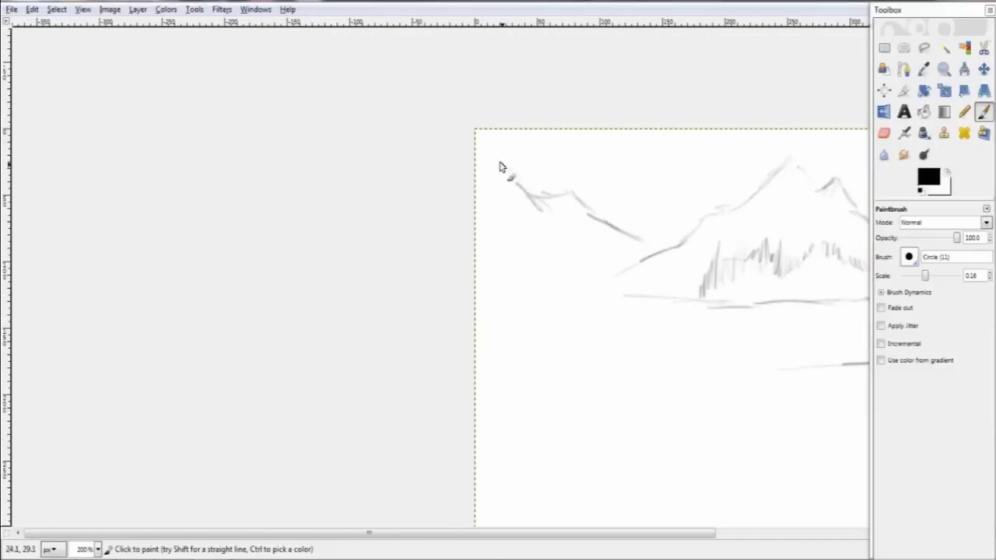
left_click(484, 159, "ctrl")
Set the foreground colour to black and outline the steep cliff above and to the right of the reference picture
scroll(529, 179, "right", 12)
scroll(529, 179, "down", 4)
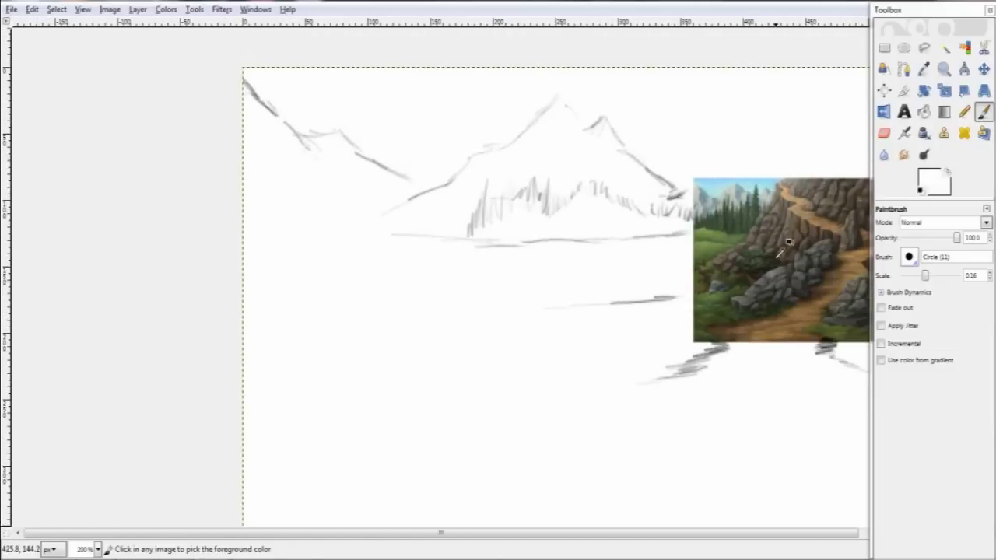
left_click(927, 185)
left_click(330, 313)
scroll(526, 185, "right", 8)
scroll(526, 185, "up", 1)
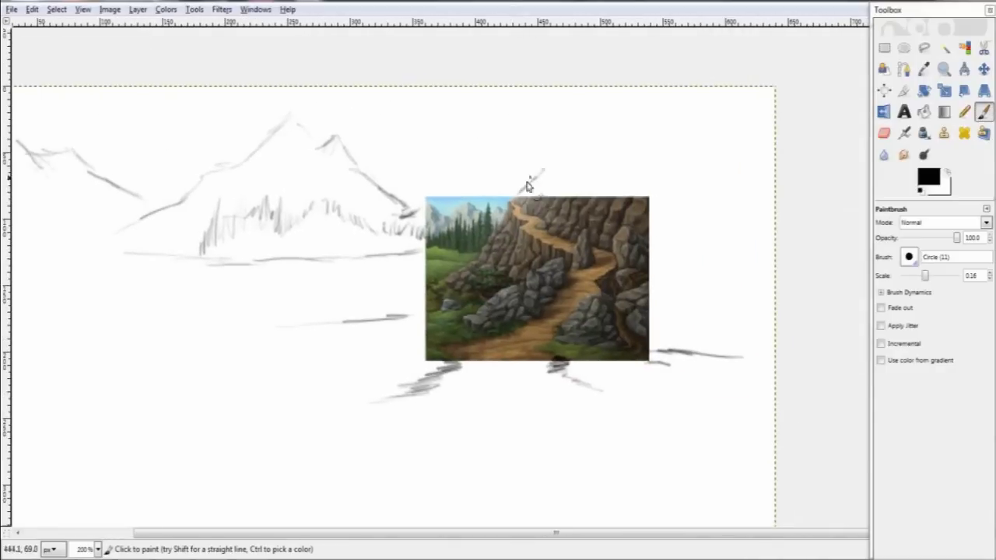
key("ctrl+z")
key("ctrl+z")
left_click_drag(514, 194, 532, 165)
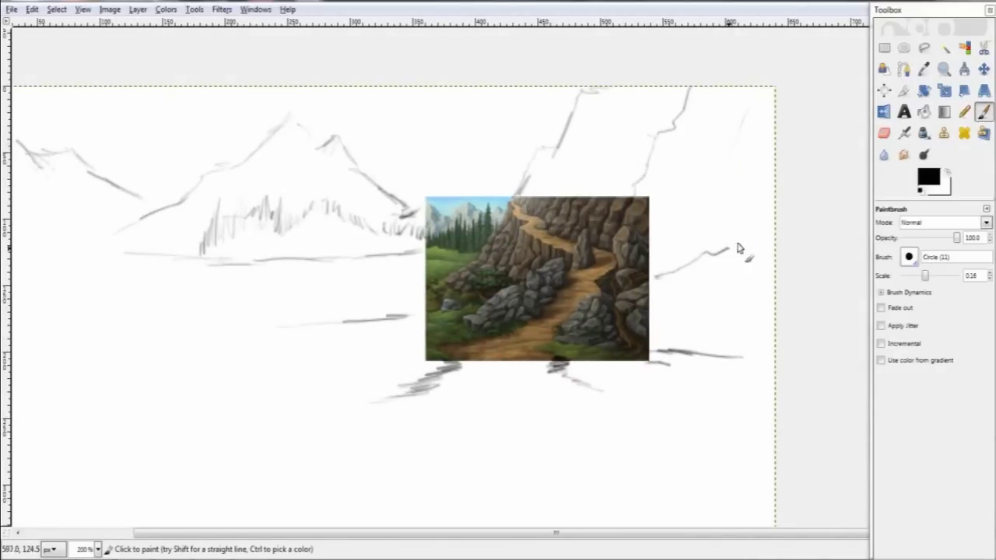
Sketch a row of trees below the left ridge and a small peak beside the large mountain
scroll(666, 280, "left", 8)
scroll(490, 196, "down", 1)
scroll(439, 181, "left", 2)
scroll(439, 180, "up", 1)
mouse_move(467, 194)
left_mouse_down()
mouse_move(439, 177)
mouse_move(478, 220)
mouse_move(445, 202)
mouse_move(452, 210)
mouse_move(405, 225)
left_mouse_up()
scroll(444, 200, "left", 1)
scroll(591, 224, "right", 1)
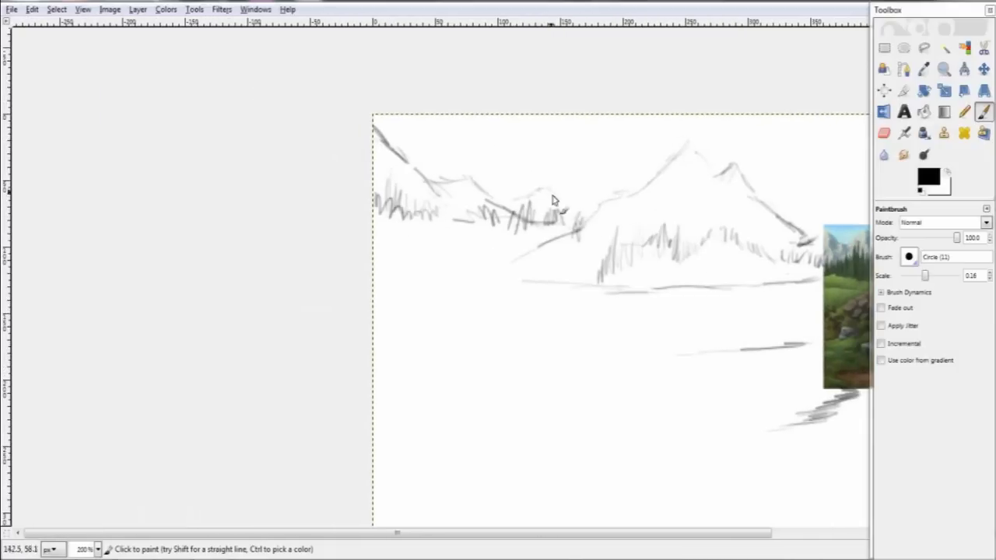
Outline small distant peaks between the large mountain and the cliff, just above the reference picture
scroll(614, 212, "right", 5)
scroll(653, 215, "down", 1)
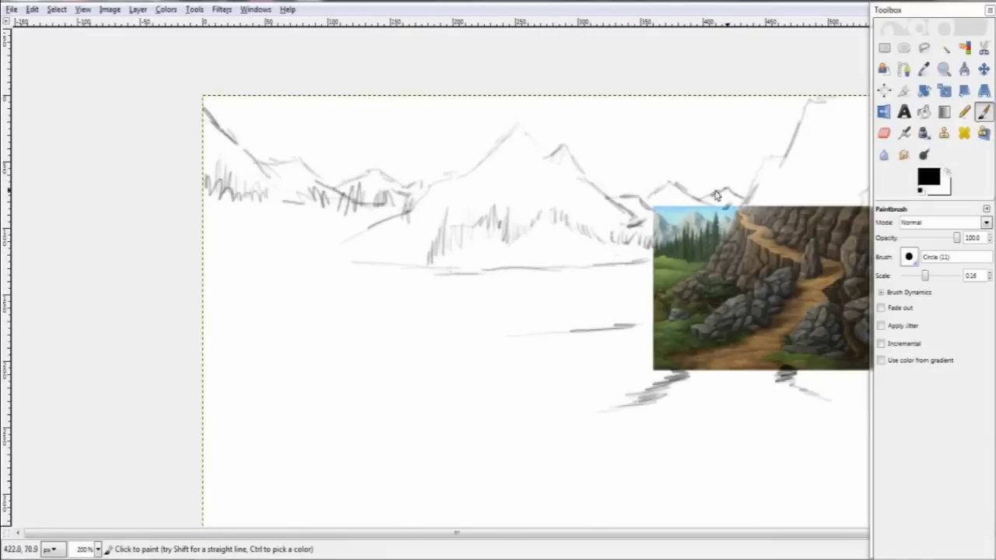
scroll(740, 197, "right", 3)
scroll(740, 196, "down", 2)
Paint white over the sky and mountains of the reference picture with a brush scale of 0.54
key("x")
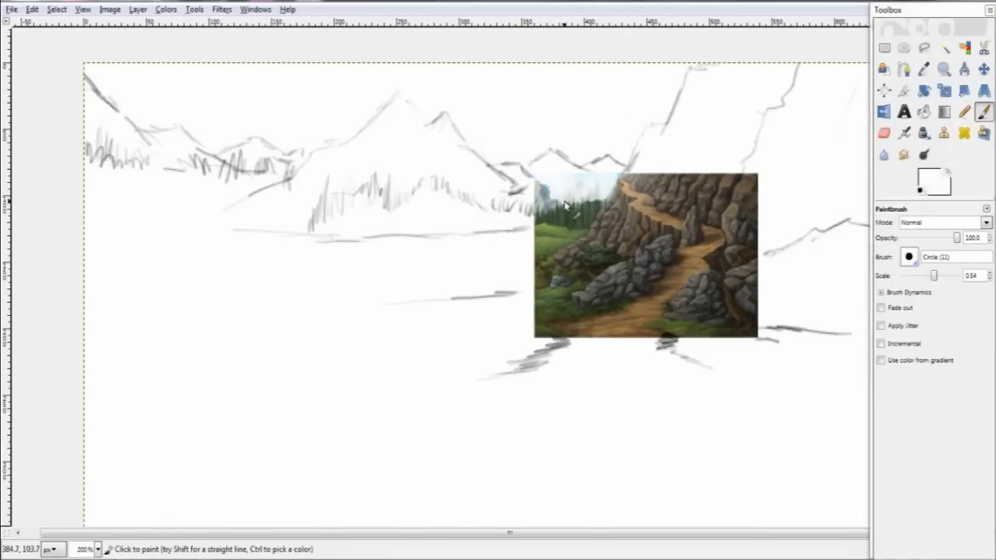
scroll(549, 200, "up", 1)
scroll(536, 183, "down", 2)
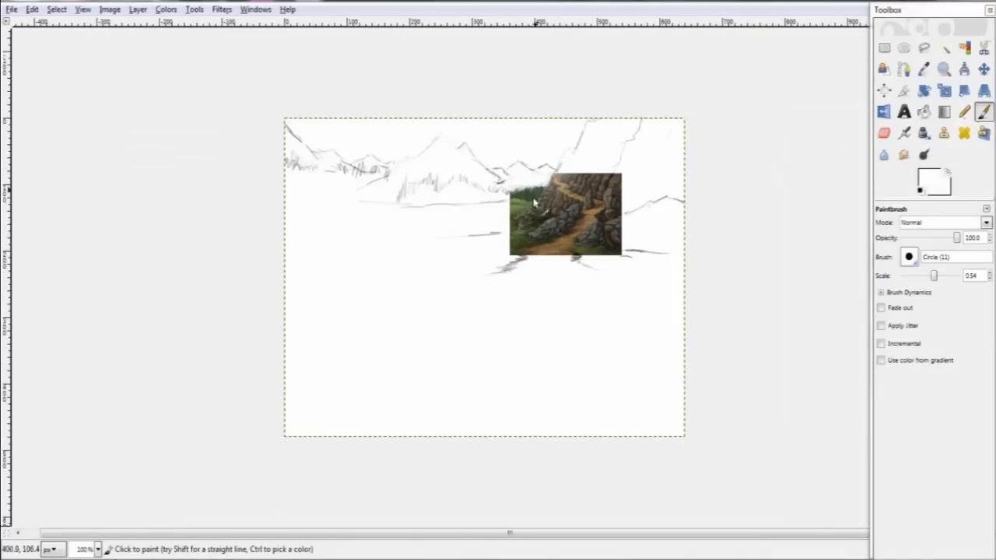
Sketch thin black tree strokes over the whitened area of the reference picture with a brush scale of 0.01
scroll(532, 191, "up", 3)
left_click(929, 178)
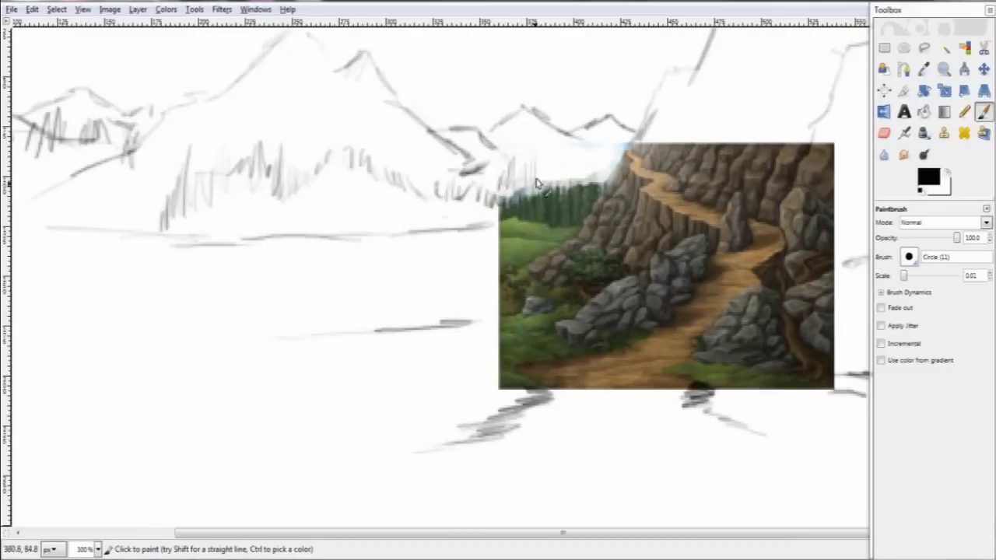
scroll(478, 194, "up", 2)
scroll(545, 161, "right", 7)
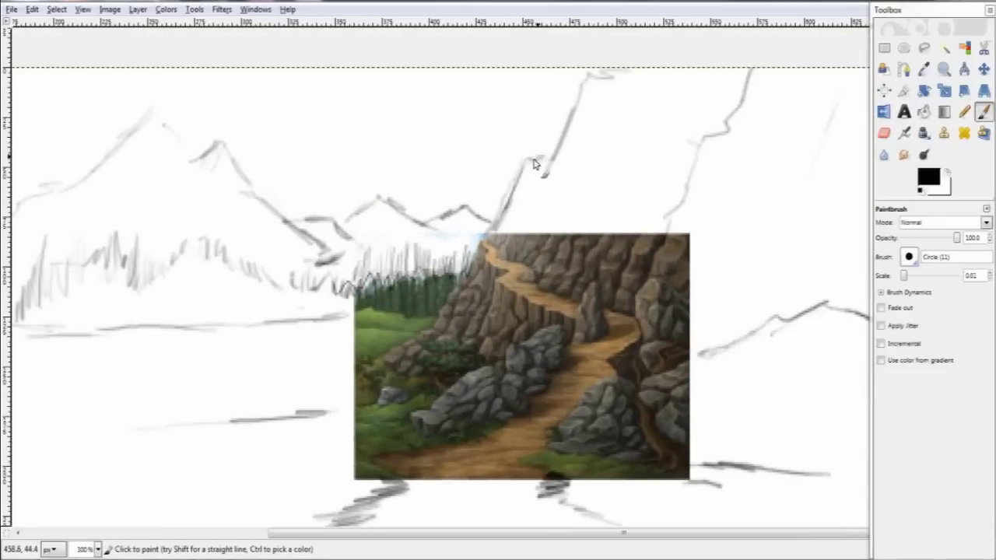
Extend the path's left edge outward with long, thin ground strokes below the reference picture
scroll(511, 205, "down", 5)
scroll(509, 275, "up", 2)
scroll(560, 288, "down", 3)
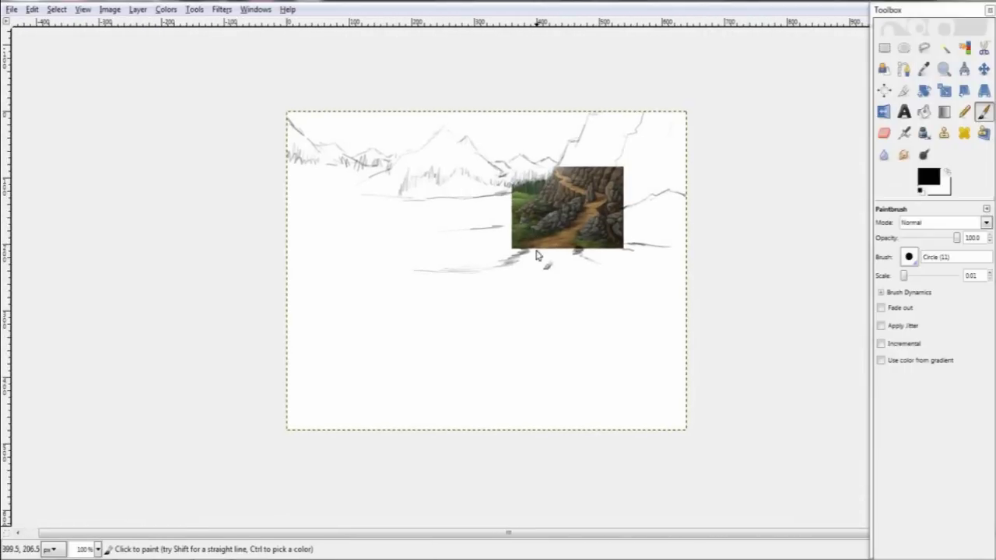
Select the reference picture with a rectangle and copy it
scroll(516, 211, "up", 3)
key("r")
left_click_drag(438, 111, 781, 364)
key("ctrl+c")
Create a new 640 × 480 px layer with a transparent fill
left_click(137, 10)
left_click(154, 25)
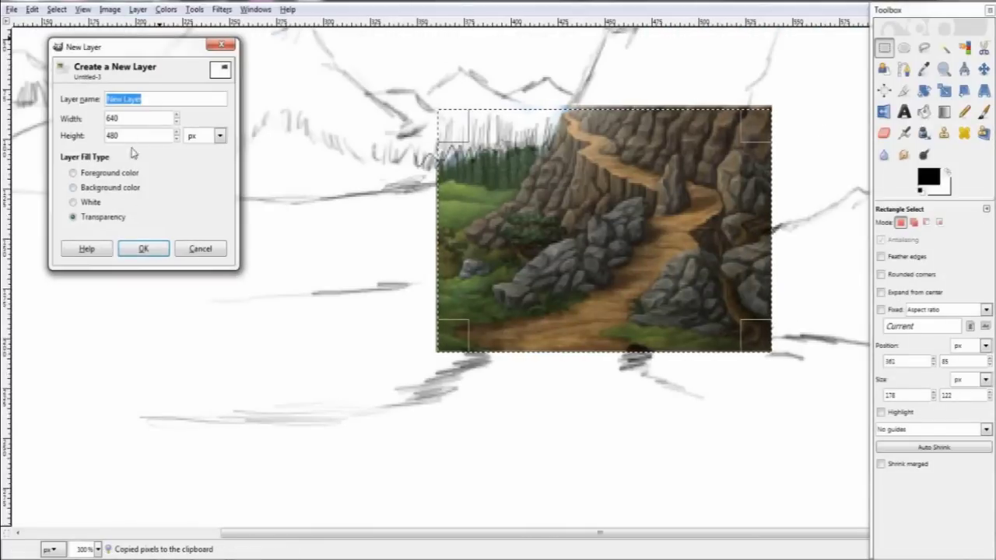
left_click(140, 249)
Select the Background layer and paint the reference picture out in white with a brush scale of 5.22
left_click(255, 9)
left_click(482, 16)
left_click(93, 153)
left_click(851, 216)
left_click(982, 112)
left_click_drag(904, 277, 952, 276)
mouse_move(688, 101)
left_mouse_down()
mouse_move(666, 159)
mouse_move(494, 167)
mouse_move(698, 304)
mouse_move(490, 185)
left_mouse_up()
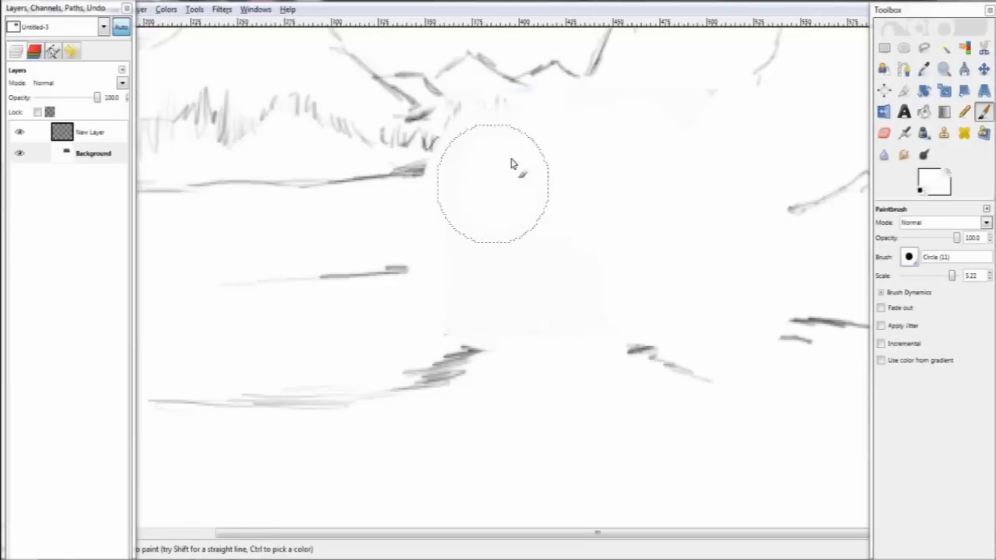
Paste the copied reference onto the new layer, align it with the sketch and anchor it, then select the Background layer
left_click(90, 132)
key("ctrl+v")
key("m")
left_click_drag(593, 259, 619, 247)
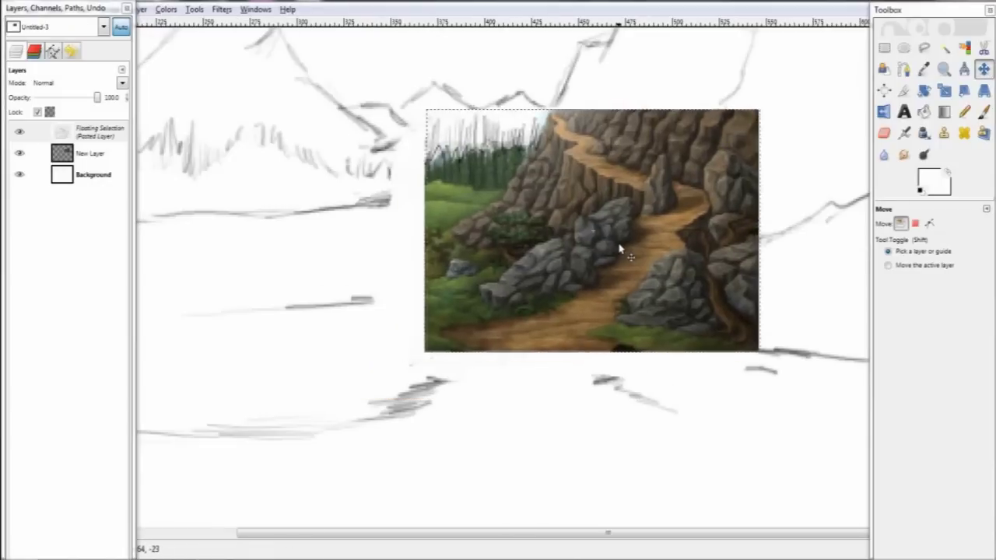
key("ctrl+h")
left_click(97, 154)
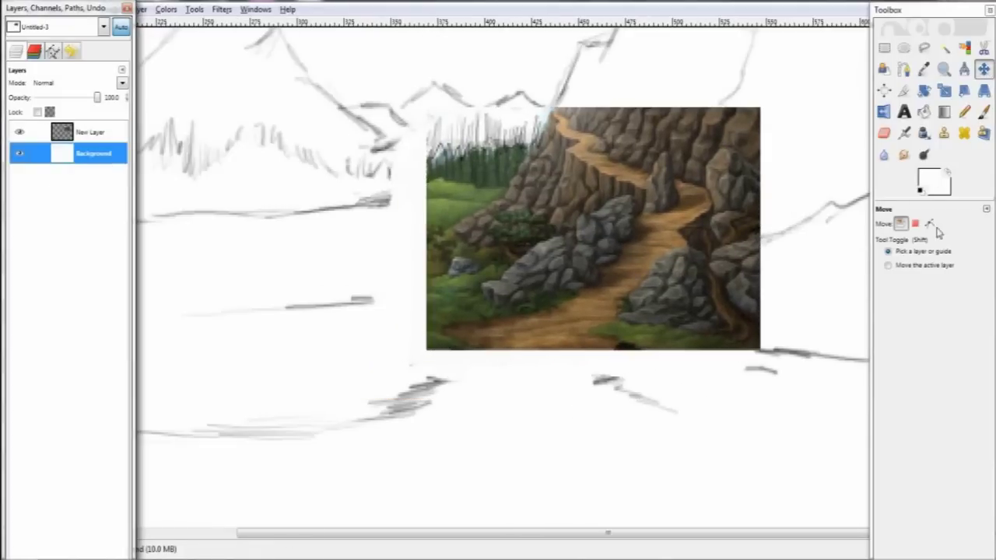
Trace the cliff, winding path, rocks and trees of the reference on the Background layer in black at brush scale 0.01
left_click(983, 113)
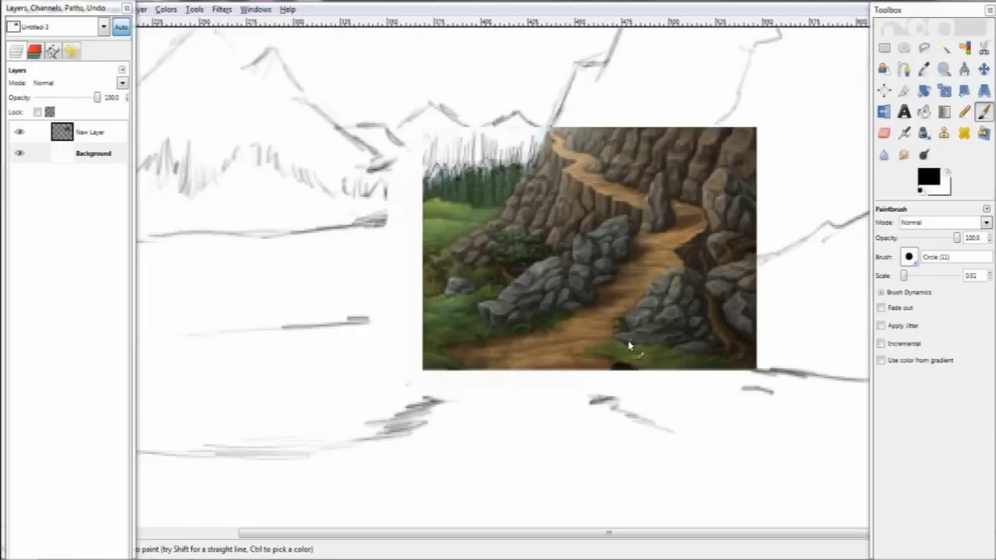
scroll(632, 345, "down", 2)
scroll(591, 296, "right", 4)
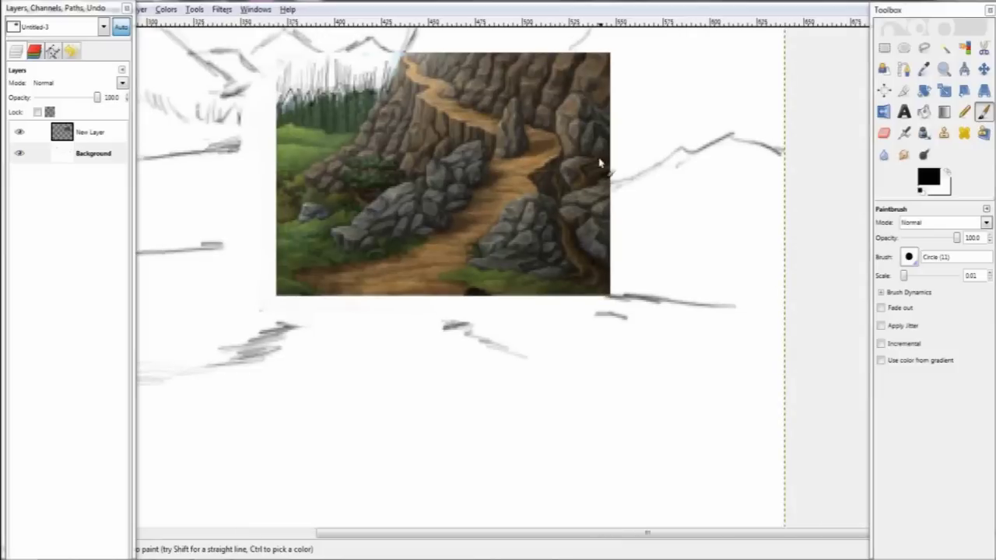
scroll(564, 173, "up", 2)
scroll(544, 259, "down", 2)
scroll(545, 259, "left", 2)
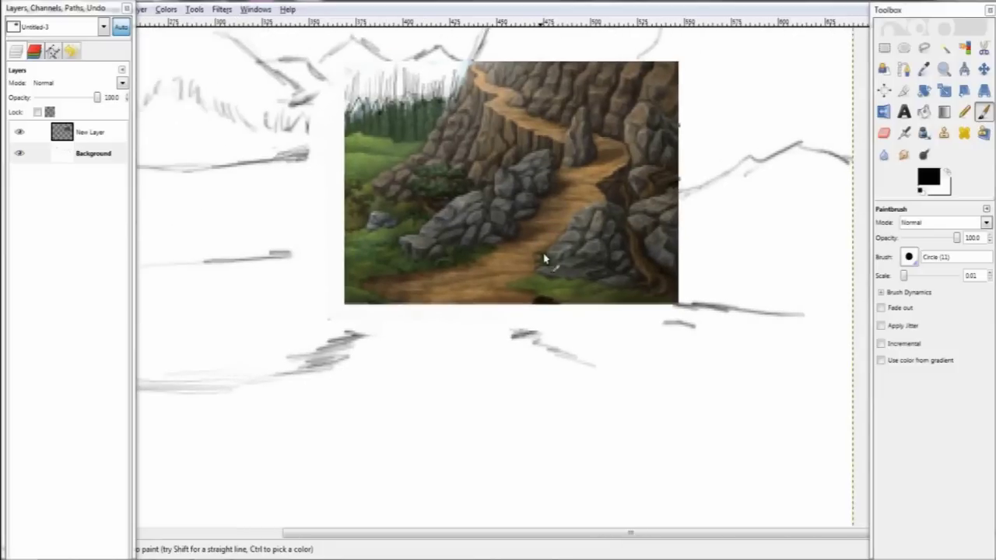
scroll(436, 278, "up", 2)
scroll(436, 278, "left", 2)
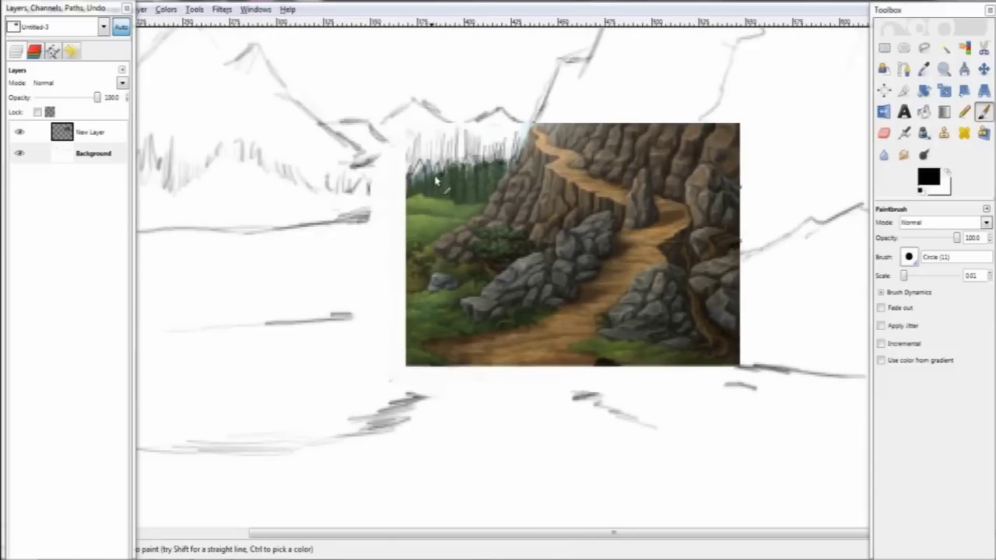
left_click(89, 133)
left_click(928, 177)
left_click(329, 311)
left_click_drag(536, 129, 470, 230)
left_click_drag(903, 275, 964, 276)
left_click_drag(497, 256, 515, 200)
key("ctrl+z")
left_click(95, 134)
mouse_move(467, 233)
left_mouse_down()
mouse_move(552, 304)
mouse_move(676, 202)
left_mouse_up()
key("ctrl+z")
Paint white over the reference picture on the new layer and move the Background layer above it
left_click(928, 178)
left_click(329, 311)
left_click_drag(467, 234, 681, 317)
mouse_move(93, 153)
left_mouse_down()
mouse_move(133, 156)
mouse_move(93, 129)
left_mouse_up()
key("r")
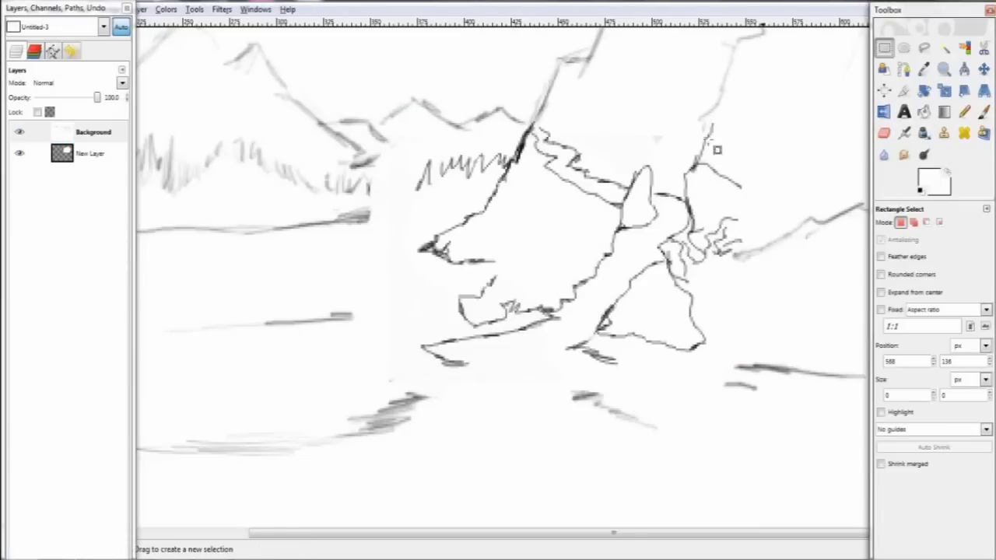
Set the Paintbrush to black with a scale of 0.17
key("p")
key("d")
key("shift+ctrl+j")
key("r")
scroll(410, 245, "up", 1)
key("p")
scroll(544, 194, "up", 2)
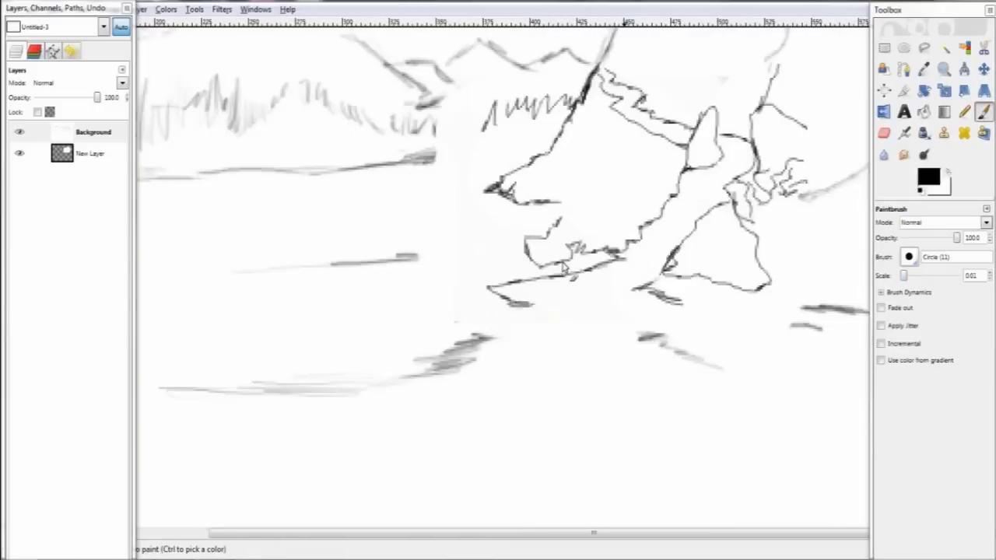
key("x")
left_click(927, 178)
left_click(327, 262)
left_click(331, 313)
left_click_drag(928, 280, 924, 277)
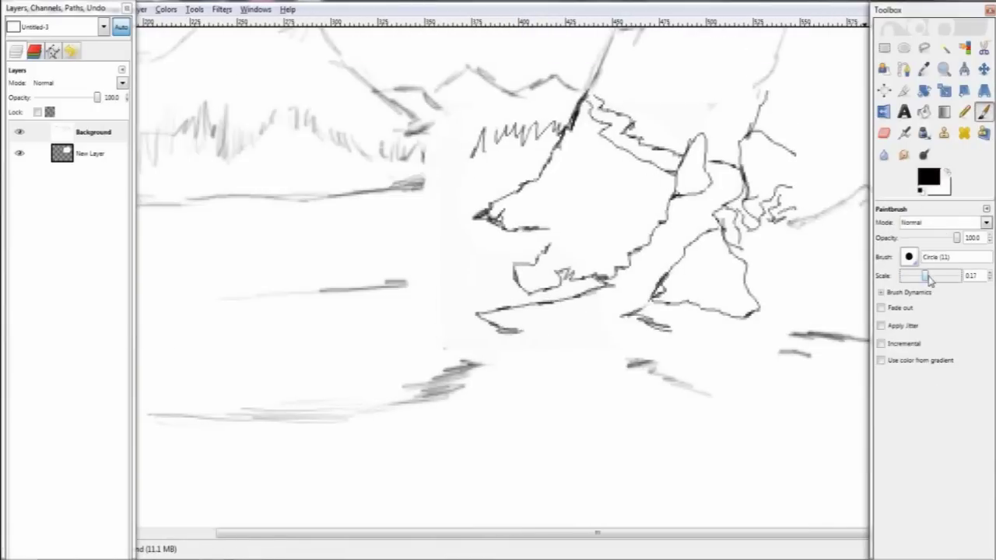
Add vertical crack lines to the cliff face below the path and outline the rocks at its base
left_click_drag(594, 132, 590, 212)
left_click_drag(625, 156, 620, 231)
left_click_drag(644, 159, 639, 230)
mouse_move(639, 230)
left_mouse_down()
mouse_move(568, 286)
mouse_move(464, 322)
left_mouse_up()
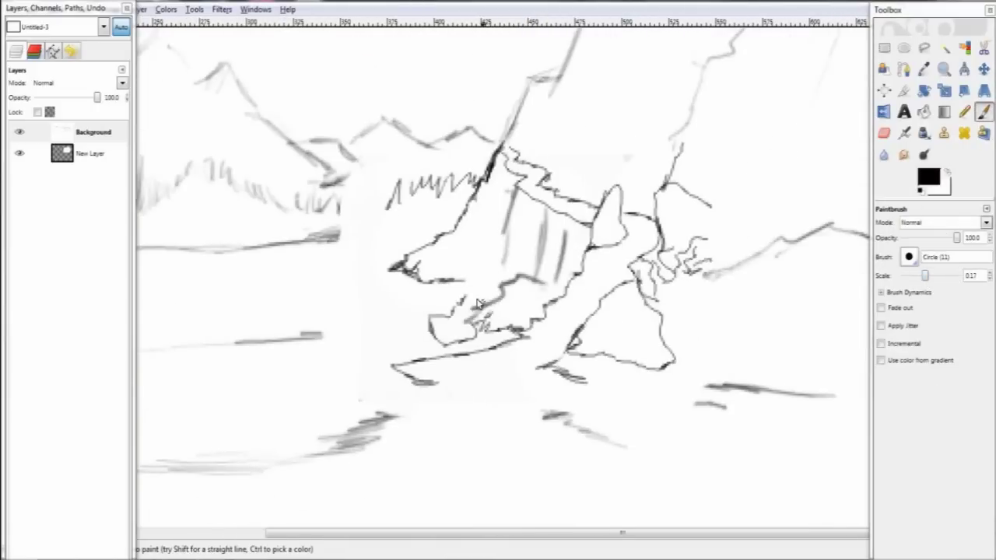
scroll(498, 295, "up", 2)
left_click_drag(509, 255, 498, 290)
Add vertical crack lines to the upper cliff and the boulder beside the path, plus zigzag rock edges right of the boulder
scroll(457, 217, "right", 2)
left_click_drag(457, 217, 488, 159)
scroll(488, 160, "right", 2)
left_click_drag(420, 164, 433, 233)
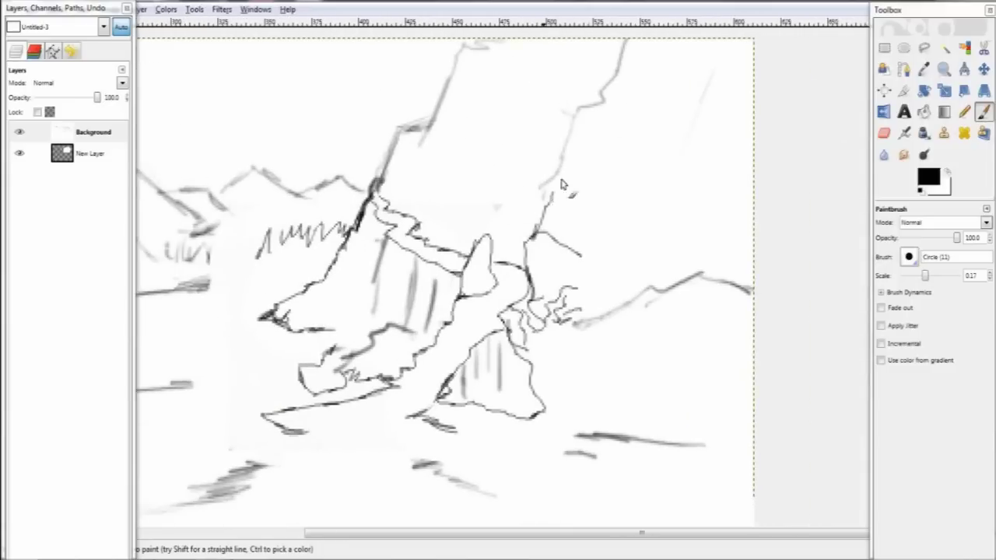
left_click_drag(467, 187, 476, 236)
left_click_drag(506, 176, 507, 211)
scroll(620, 218, "down", 3)
left_click_drag(632, 213, 654, 240)
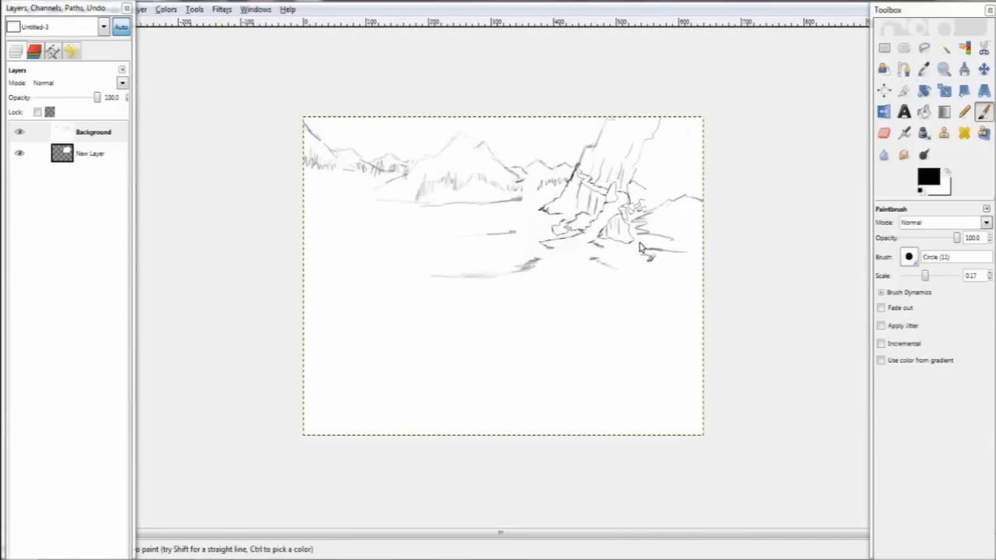
Set the brush scale to 0.09 and sketch ground contours below the rocks and path
scroll(482, 229, "up", 3)
left_click_drag(925, 276, 920, 276)
scroll(533, 241, "down", 2)
scroll(542, 204, "right", 2)
left_click_drag(563, 251, 604, 251)
Sketch long curving foreground contours and a jagged bank sweeping down to the canvas's lower-left area
scroll(604, 249, "down", 3)
scroll(573, 244, "left", 1)
scroll(598, 281, "left", 3)
scroll(599, 282, "down", 1)
left_click_drag(723, 256, 587, 314)
mouse_move(574, 311)
left_mouse_down()
mouse_move(415, 344)
mouse_move(385, 341)
left_mouse_up()
left_click_drag(607, 218, 343, 269)
mouse_move(416, 270)
left_mouse_down()
mouse_move(517, 261)
mouse_move(606, 241)
left_mouse_up()
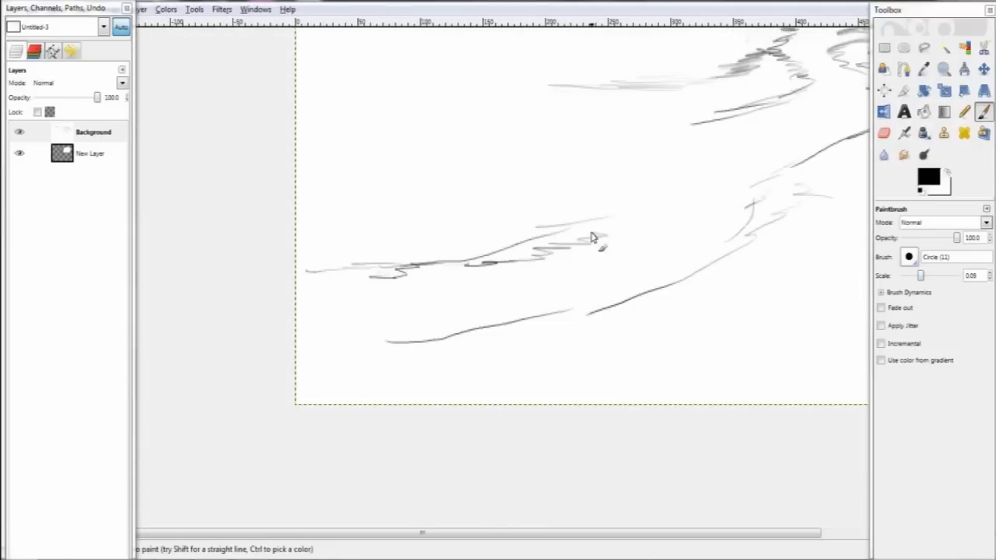
Sketch jagged grassy edges along both sides of the lower path, with short hatch lines down the left bank's face
left_click_drag(657, 115, 579, 113)
mouse_move(650, 186)
left_mouse_down()
mouse_move(608, 207)
mouse_move(643, 205)
mouse_move(514, 255)
mouse_move(706, 167)
left_mouse_up()
scroll(591, 234, "up", 2)
scroll(544, 249, "right", 5)
left_click_drag(500, 259, 476, 277)
scroll(506, 259, "up", 1)
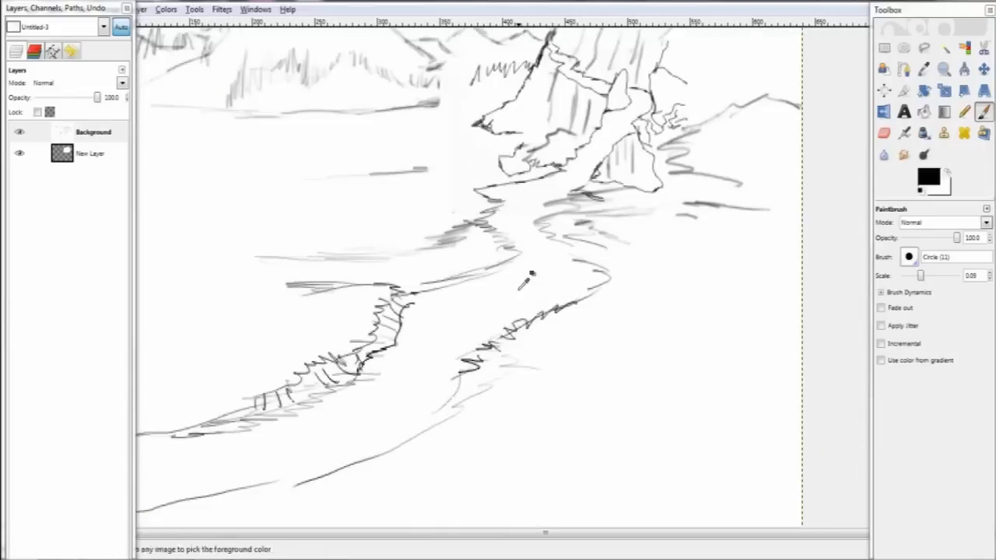
scroll(466, 265, "down", 3)
scroll(415, 264, "up", 2)
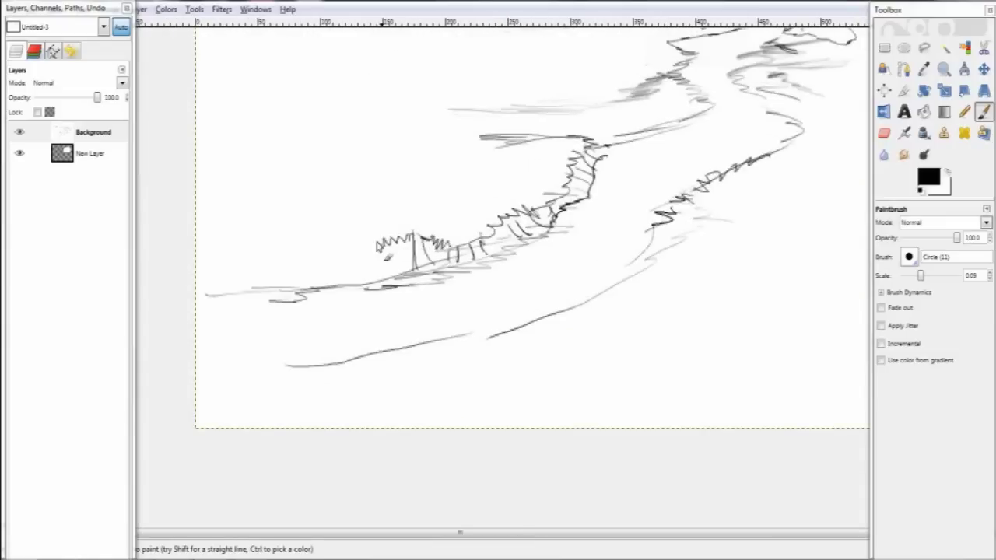
Draw both sides of a bare tree trunk with a flared base above the bank in the canvas's left area
scroll(268, 255, "left", 3)
scroll(269, 255, "up", 1)
left_click_drag(393, 190, 381, 256)
left_click_drag(420, 175, 432, 263)
scroll(425, 249, "up", 2)
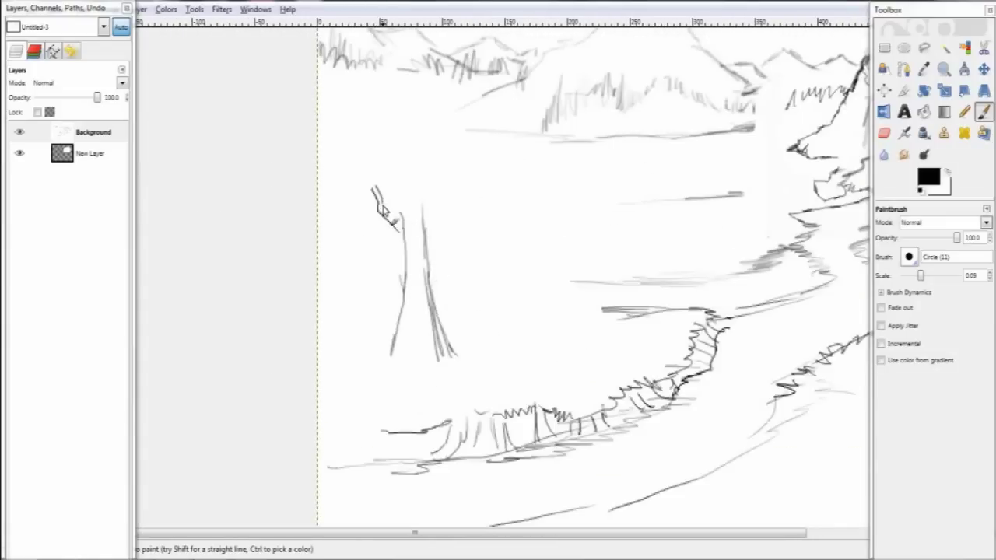
Add a long side branch reaching the canvas's left edge and forked upper branches to the bare tree
scroll(384, 210, "up", 2)
scroll(384, 210, "left", 1)
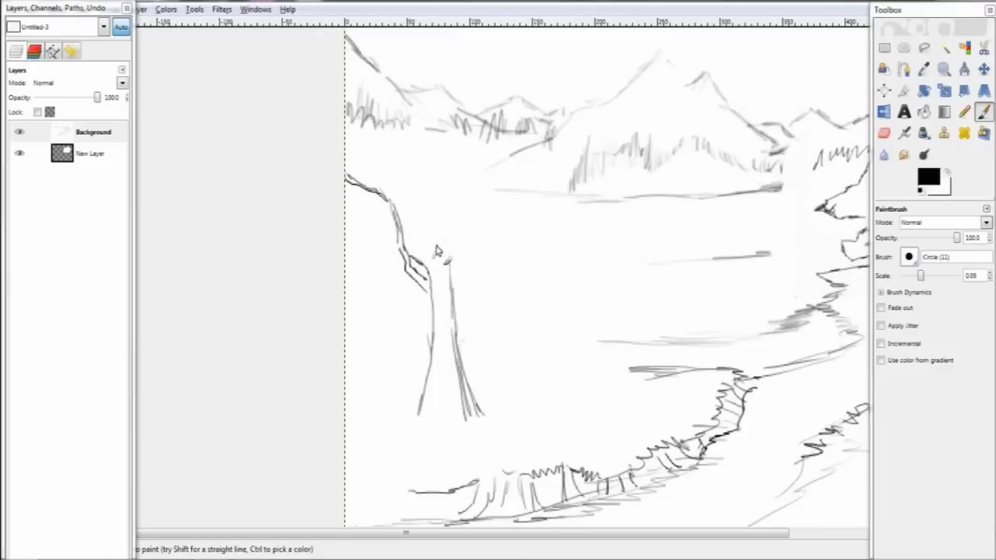
left_click_drag(452, 175, 450, 122)
scroll(451, 232, "up", 3)
mouse_move(464, 257)
left_mouse_down()
mouse_move(443, 332)
mouse_move(426, 297)
mouse_move(406, 365)
left_mouse_up()
scroll(444, 315, "down", 5)
Sketch a tall pine with drooping branches behind and to the right of the bare tree
scroll(490, 359, "right", 5)
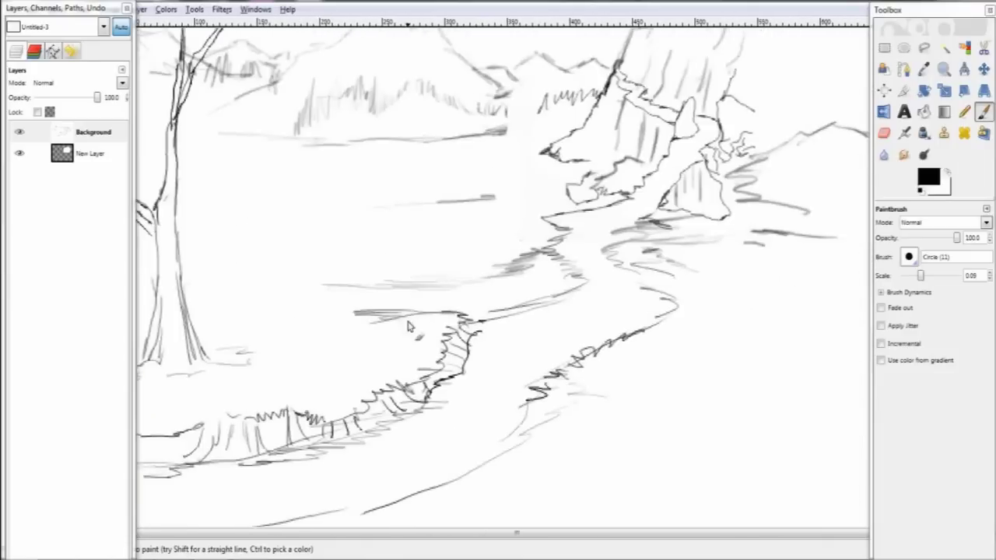
scroll(327, 208, "down", 1, "ctrl")
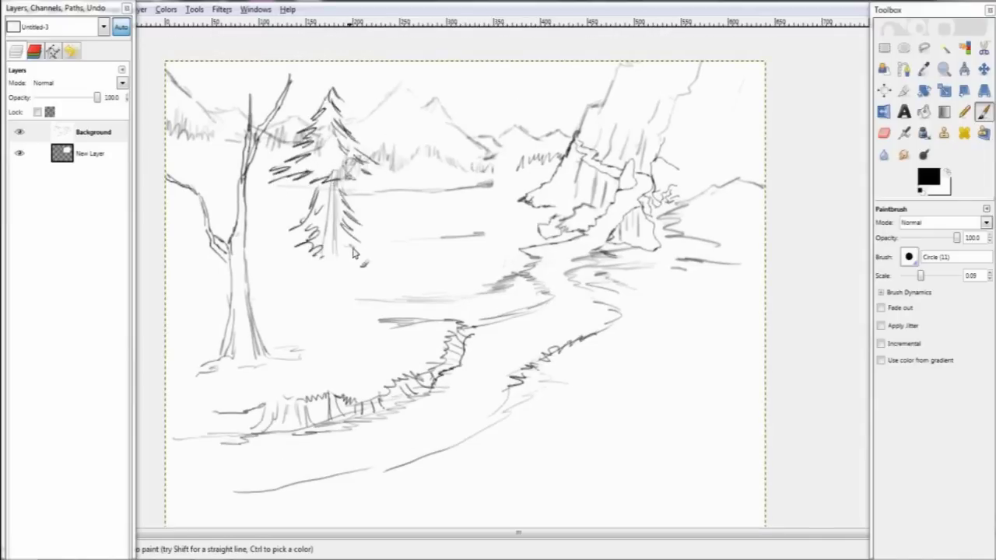
left_click_drag(393, 302, 393, 260)
scroll(392, 200, "down", 2)
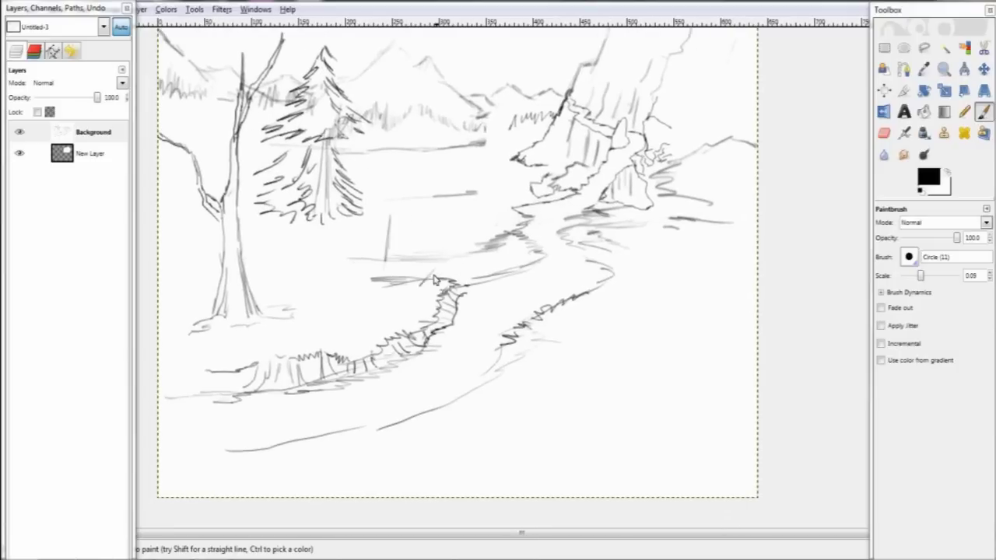
Undo the stray strokes and sketch a forked tree trunk with spreading roots at the bend of the left bank
key("ctrl+z")
key("ctrl+z")
left_click_drag(406, 286, 429, 245)
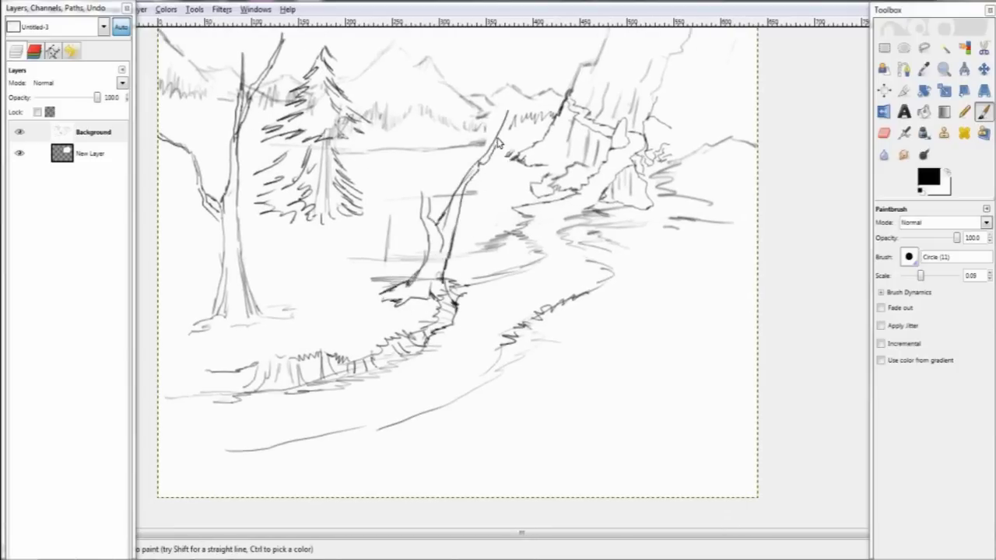
key("ctrl+z")
Add crooked branches to the forked tree and sketch a small pine between them
scroll(491, 155, "up", 1)
left_click_drag(432, 225, 390, 134)
scroll(509, 158, "up", 2)
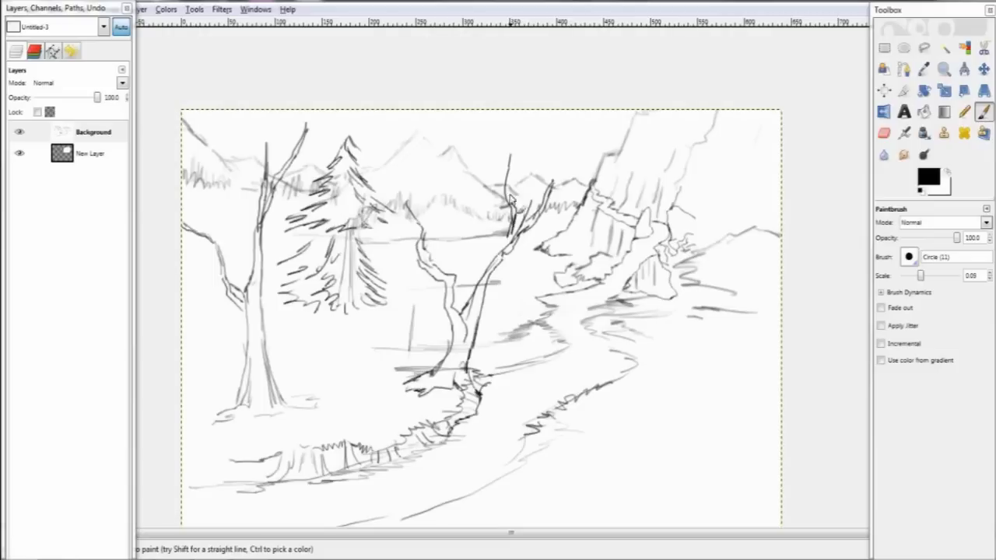
left_click_drag(514, 208, 510, 143)
scroll(500, 183, "down", 2)
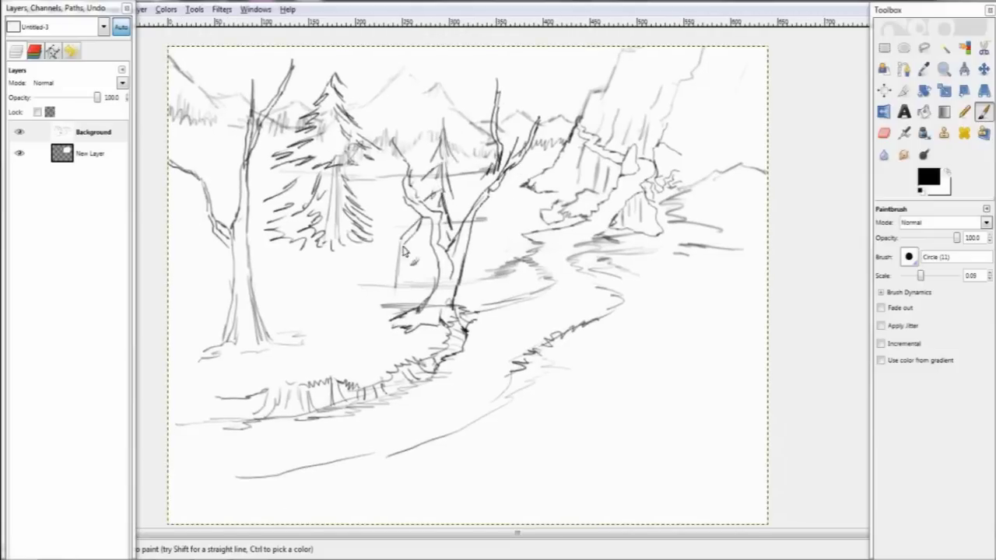
scroll(436, 274, "up", 2)
left_click_drag(372, 378, 383, 269)
left_click_drag(398, 351, 401, 246)
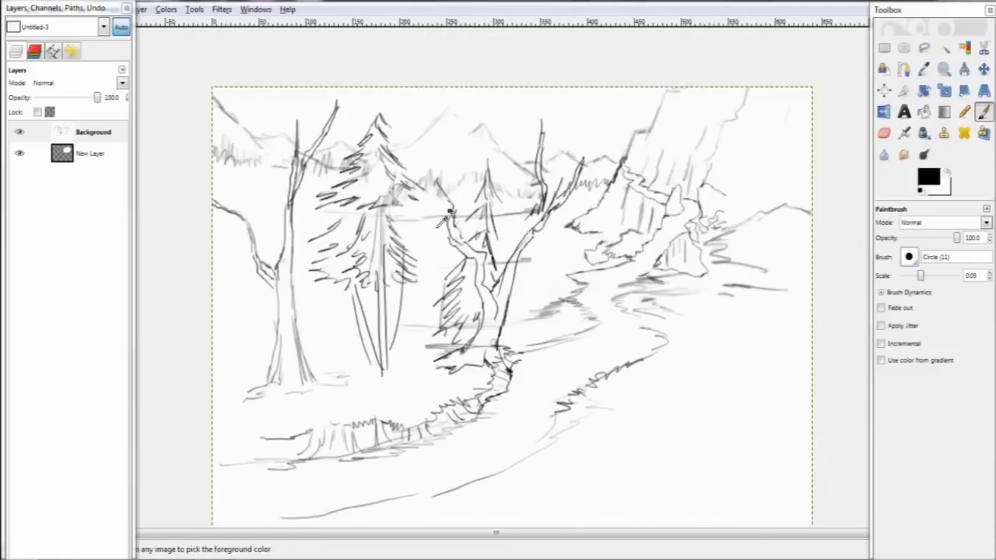
key("ctrl+z")
key("ctrl+z")
scroll(411, 239, "down", 1)
scroll(411, 240, "down", 1)
scroll(381, 207, "up", 2)
scroll(375, 197, "left", 3)
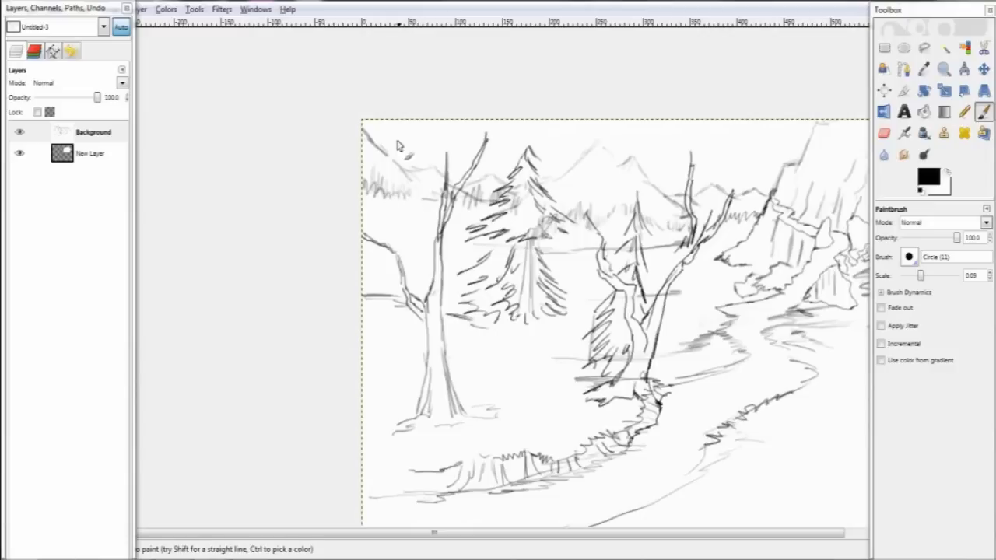
left_click_drag(920, 275, 940, 275)
mouse_move(365, 132)
left_mouse_down()
mouse_move(373, 149)
mouse_move(505, 157)
mouse_move(378, 226)
mouse_move(412, 268)
mouse_move(436, 249)
left_mouse_up()
scroll(389, 243, "right", 3)
scroll(388, 243, "down", 3)
scroll(389, 243, "up", 1)
key("ctrl+z")
scroll(389, 243, "down", 1)
Set the brush scale to 0.12 and draw a large tree trunk with forking branches right of the path, in front of the cliff
mouse_move(941, 276)
left_mouse_down()
mouse_move(903, 276)
mouse_move(922, 276)
left_mouse_up()
scroll(327, 156, "up", 1)
scroll(591, 273, "down", 3)
scroll(591, 272, "right", 4)
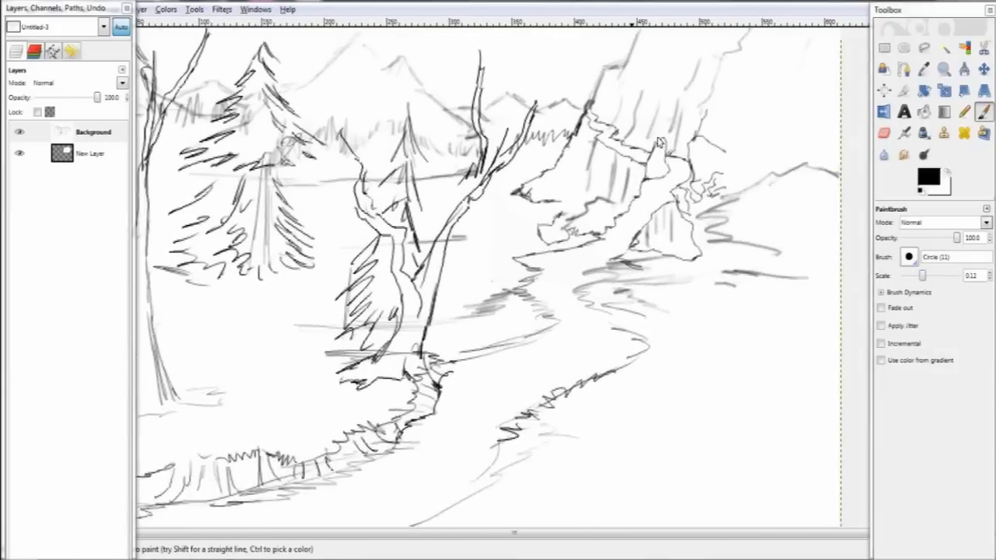
scroll(591, 272, "up", 1)
mouse_move(569, 125)
left_mouse_down()
mouse_move(613, 390)
mouse_move(612, 447)
left_mouse_up()
scroll(613, 447, "down", 2)
mouse_move(658, 243)
left_mouse_down()
mouse_move(674, 118)
mouse_move(603, 179)
left_mouse_up()
scroll(657, 206, "up", 2)
scroll(589, 181, "up", 2)
scroll(589, 181, "left", 1)
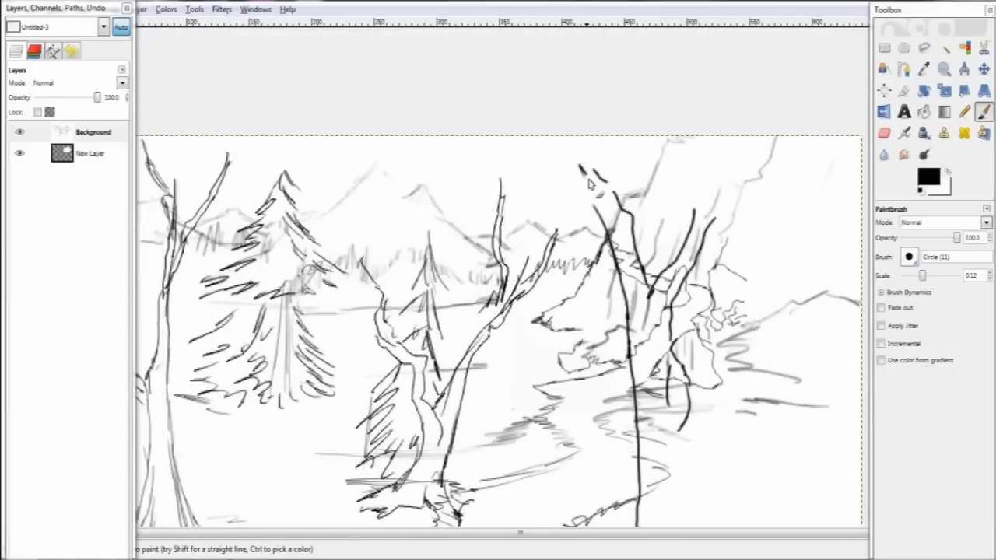
Extend the right edge of the large tree's trunk down to a flared root and mark the ground line at its base
scroll(631, 224, "down", 6)
scroll(632, 224, "right", 2)
left_click_drag(636, 253, 647, 284)
left_click_drag(646, 359, 602, 371)
scroll(729, 201, "down", 4)
scroll(730, 201, "left", 2)
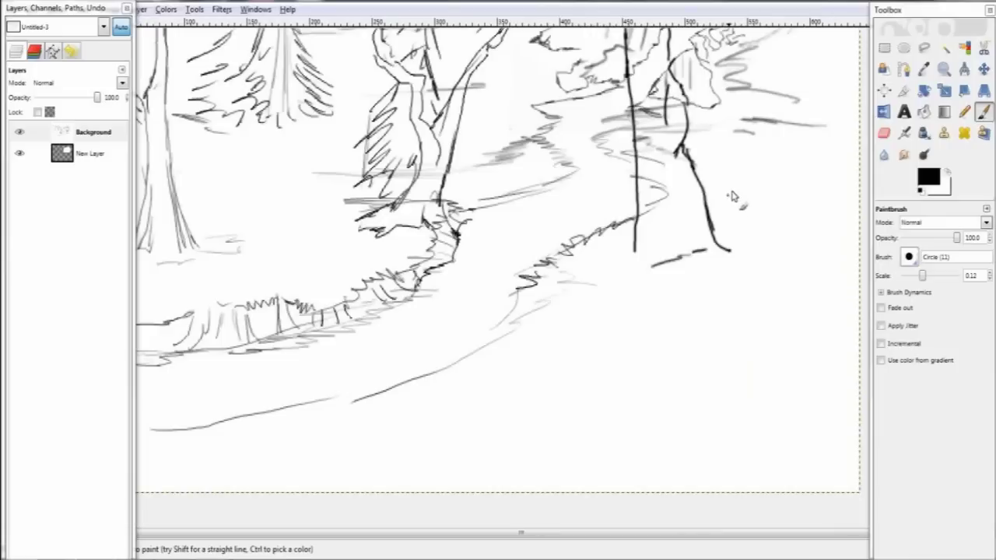
Sketch a large hatched boulder right of the big tree, plus small rocks and grass tufts around the tree's base
left_click_drag(715, 204, 739, 233)
scroll(731, 234, "right", 2)
scroll(731, 234, "up", 1)
mouse_move(653, 242)
left_mouse_down()
mouse_move(727, 249)
mouse_move(725, 315)
left_mouse_up()
scroll(674, 324, "down", 1)
scroll(673, 324, "left", 1)
left_click_drag(658, 274, 599, 300)
scroll(622, 296, "up", 3)
scroll(623, 296, "left", 1)
left_click_drag(663, 306, 592, 348)
Extend the big right tree's upper branches to the top edge of the canvas
scroll(697, 147, "up", 4)
scroll(697, 148, "left", 2)
scroll(698, 148, "down", 3)
left_click_drag(684, 97, 710, 163)
left_click_drag(720, 116, 747, 186)
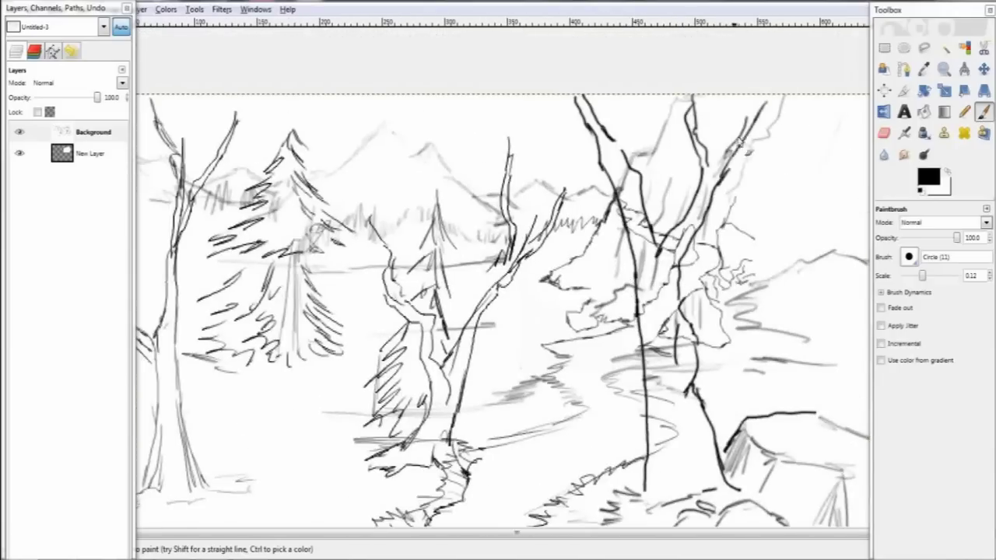
left_click_drag(742, 97, 766, 148)
Sketch a dark, dense pine between the bare left tree and the forked tree
scroll(755, 144, "up", 4)
scroll(755, 144, "left", 1)
scroll(545, 202, "left", 1)
mouse_move(546, 212)
left_mouse_down()
mouse_move(529, 260)
mouse_move(536, 304)
mouse_move(523, 346)
mouse_move(549, 373)
mouse_move(507, 406)
left_mouse_up()
left_click_drag(575, 366, 529, 427)
left_click_drag(537, 393, 498, 435)
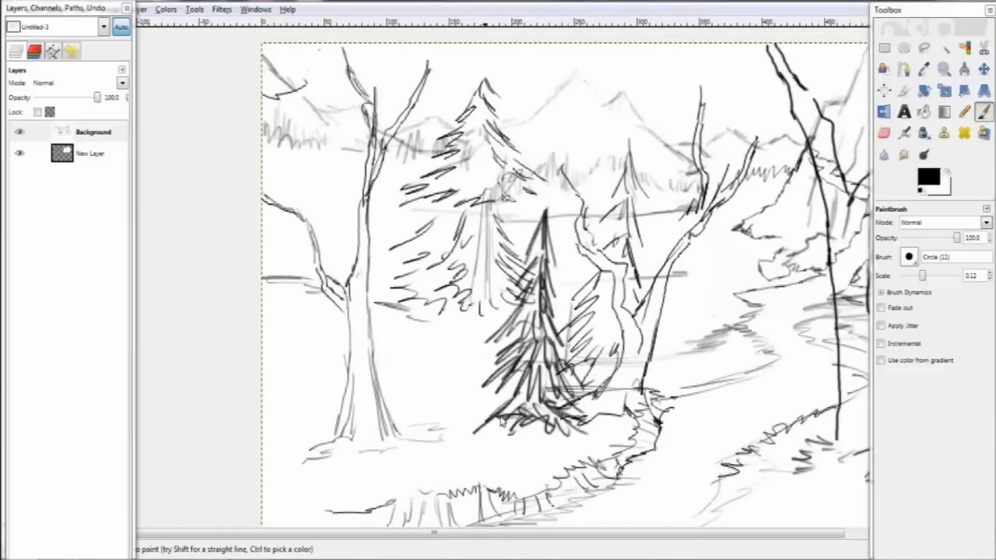
Widen the dark pine's left boughs and cross-hatch them for shading
scroll(545, 389, "up", 3)
mouse_move(554, 222)
left_mouse_down()
mouse_move(550, 282)
mouse_move(505, 326)
left_mouse_up()
mouse_move(571, 297)
left_mouse_down()
mouse_move(490, 332)
mouse_move(468, 376)
mouse_move(533, 339)
left_mouse_up()
scroll(545, 350, "down", 4)
scroll(544, 350, "left", 3)
mouse_move(559, 332)
left_mouse_down()
mouse_move(518, 359)
mouse_move(544, 404)
left_mouse_up()
scroll(545, 389, "down", 5)
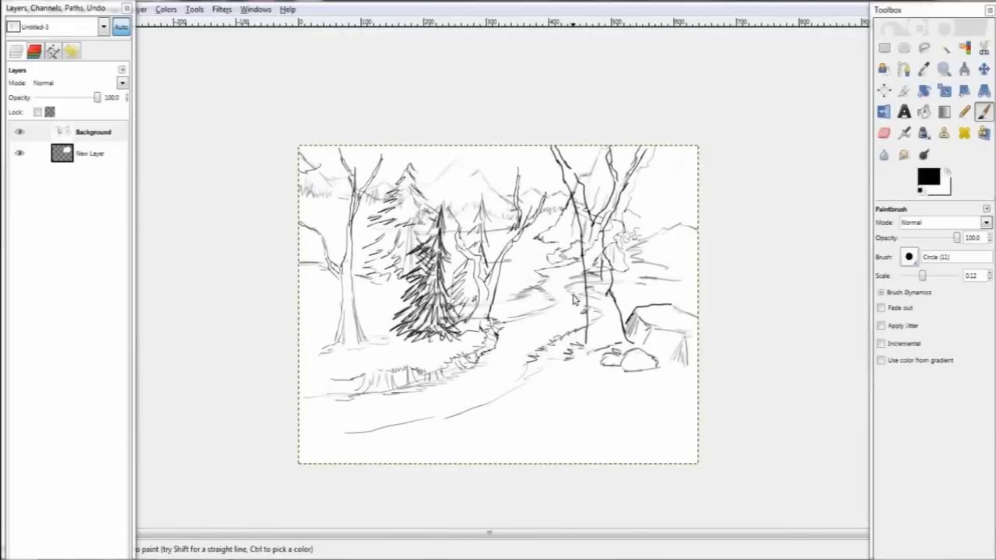
Darken the small pine behind the forked tree and thicken the left edge of the forked trunk
scroll(560, 296, "up", 5)
mouse_move(436, 113)
left_mouse_down()
mouse_move(476, 185)
mouse_move(420, 246)
left_mouse_up()
left_click_drag(461, 220, 435, 271)
left_click_drag(381, 225, 428, 312)
left_click_drag(423, 304, 435, 401)
scroll(467, 311, "down", 4)
scroll(466, 311, "right", 1)
left_click_drag(412, 272, 397, 354)
Add dark grass strokes along the bank at the base of the forked tree
scroll(482, 311, "left", 1)
left_click_drag(490, 303, 471, 339)
left_click_drag(522, 307, 474, 336)
scroll(483, 311, "right", 1)
left_click_drag(521, 276, 471, 293)
left_click_drag(544, 250, 452, 294)
Outline two overlapping rounded boulders between the forked tree and the path, and shade the front one's left side
scroll(461, 244, "right", 4)
mouse_move(424, 237)
left_mouse_down()
mouse_move(517, 285)
mouse_move(392, 284)
left_mouse_up()
left_click_drag(412, 299, 471, 292)
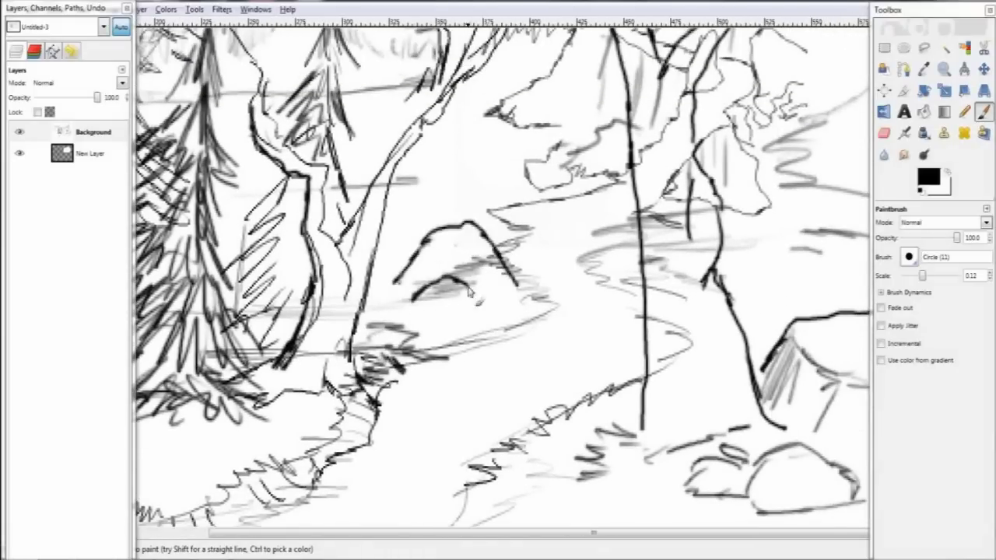
mouse_move(408, 296)
left_mouse_down()
mouse_move(428, 350)
mouse_move(498, 330)
mouse_move(361, 319)
left_mouse_up()
scroll(456, 178, "up", 1)
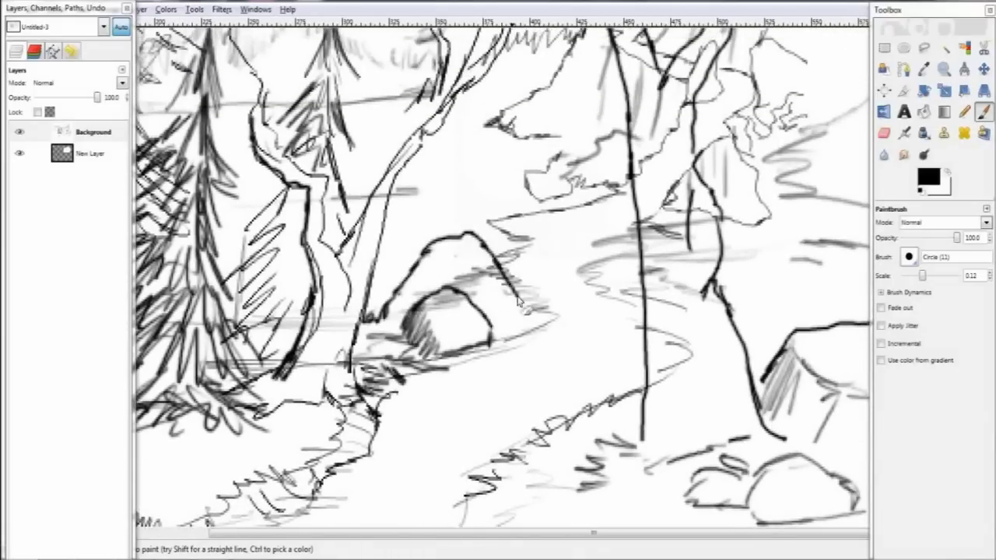
scroll(456, 178, "down", 1)
Add horizontal strokes to the ground behind the boulders and vertical hatching to the distant treeline
scroll(459, 171, "up", 2)
scroll(459, 171, "left", 2)
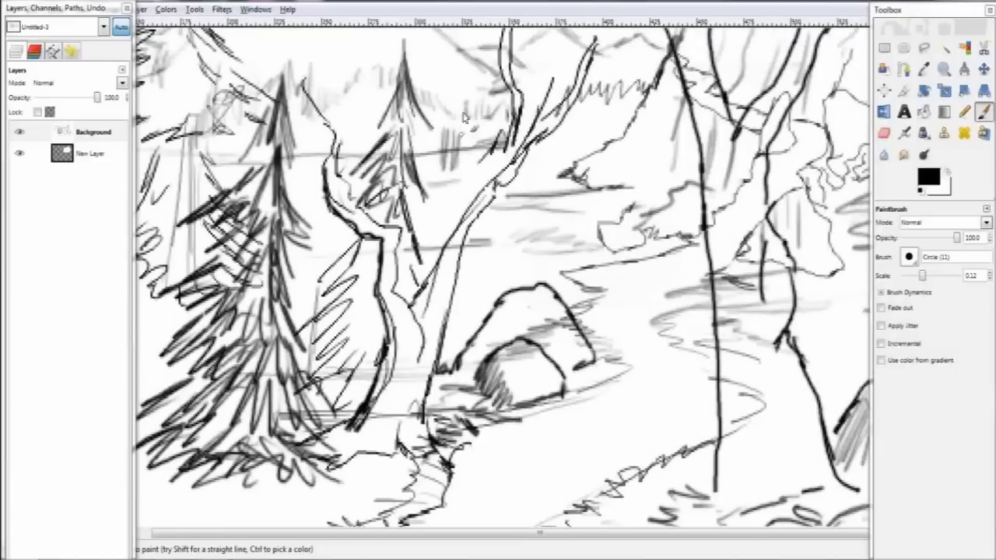
scroll(567, 145, "down", 3)
scroll(340, 222, "up", 2)
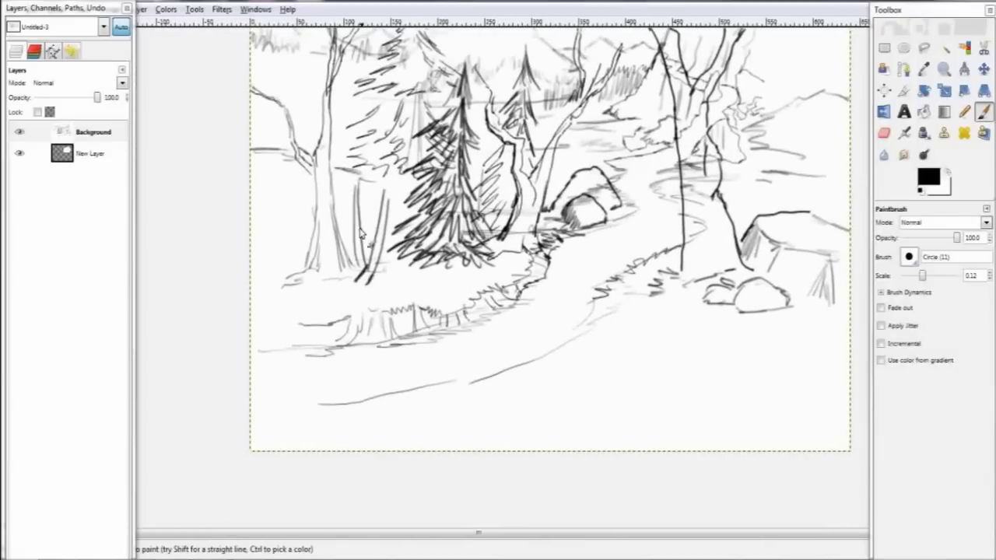
Sketch a slim forked tree between the bare left tree and the dark pine
key("ctrl+z")
left_click_drag(354, 199, 348, 121)
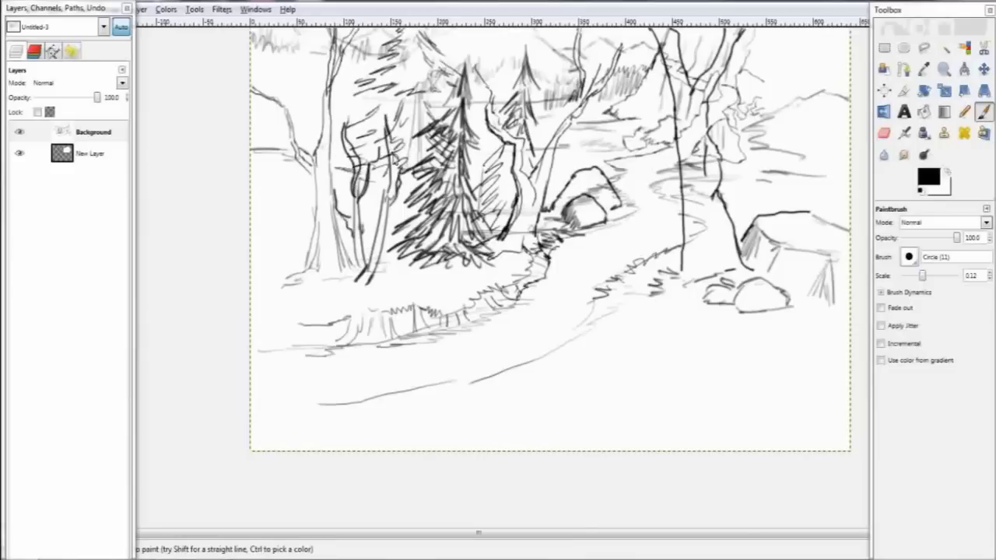
scroll(397, 160, "up", 3)
Outline scalloped leafy foliage around the left tree's branches and add small stones below the dark pine
left_click_drag(354, 195, 398, 179)
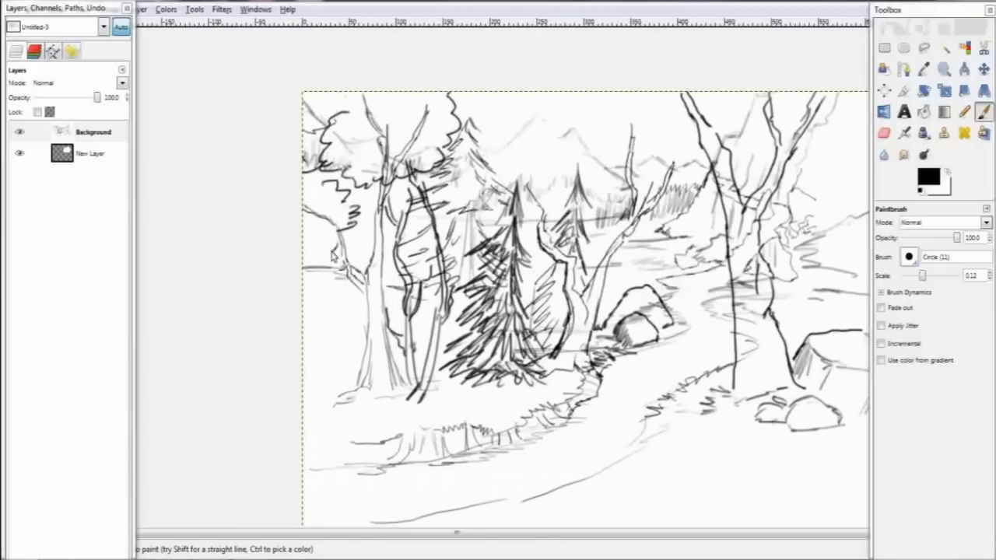
scroll(374, 263, "down", 3)
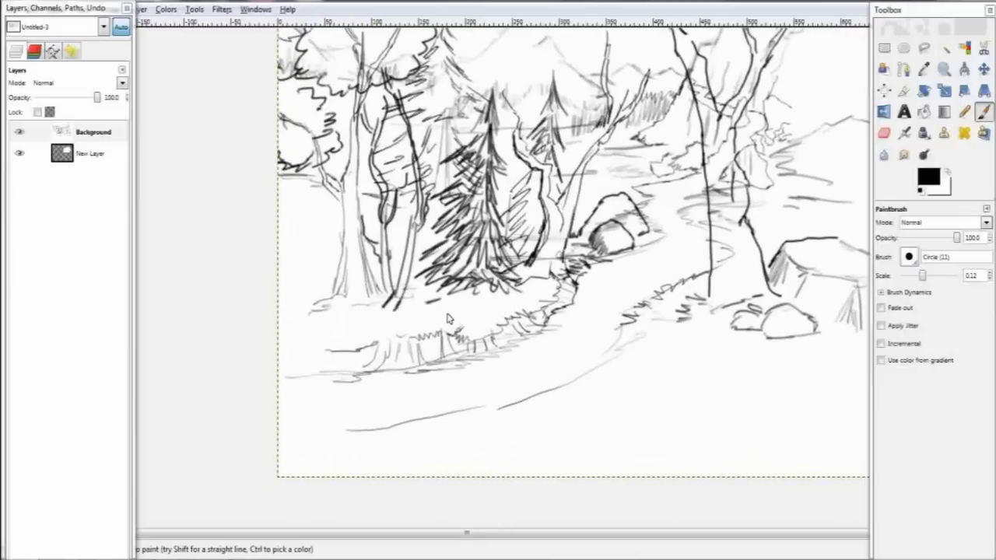
scroll(461, 312, "down", 1)
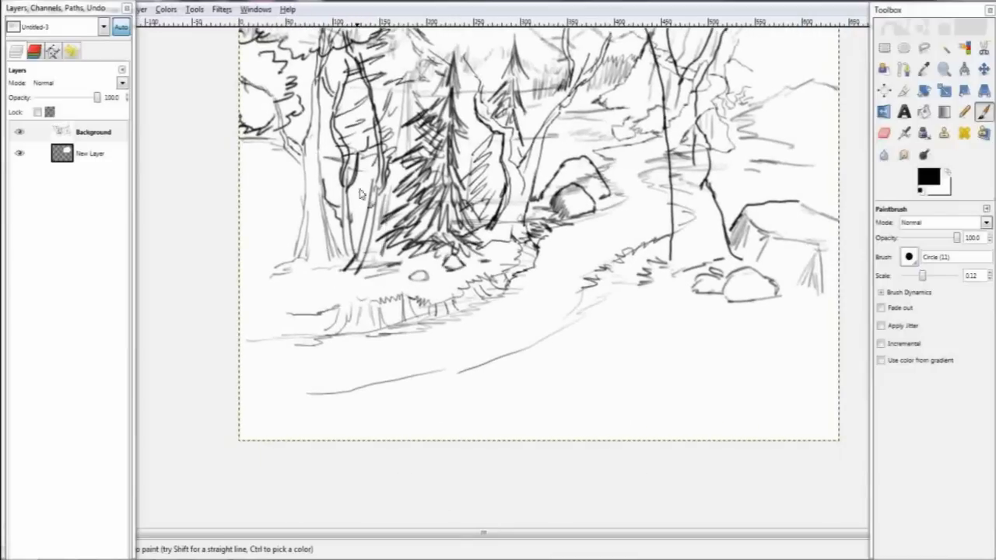
Sketch a bush and a flat rock at the canvas's left edge and shade the gaps between the slim trunks
scroll(260, 245, "up", 2)
key("ctrl+z")
key("ctrl+z")
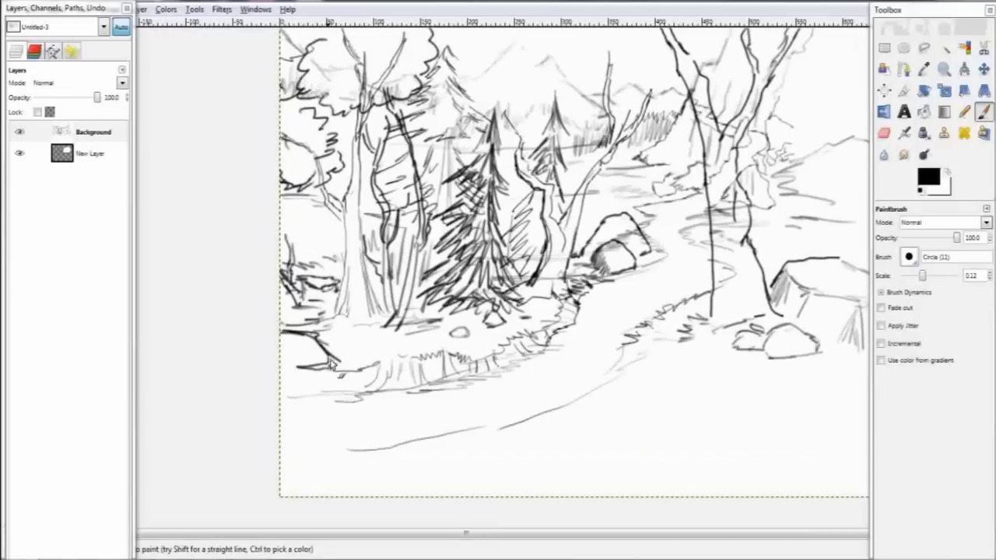
Draw long zigzag streaks across the lower path toward its right edge
scroll(380, 402, "down", 3)
mouse_move(432, 326)
left_mouse_down()
mouse_move(568, 287)
mouse_move(605, 248)
left_mouse_up()
scroll(371, 290, "right", 2)
scroll(237, 345, "up", 3)
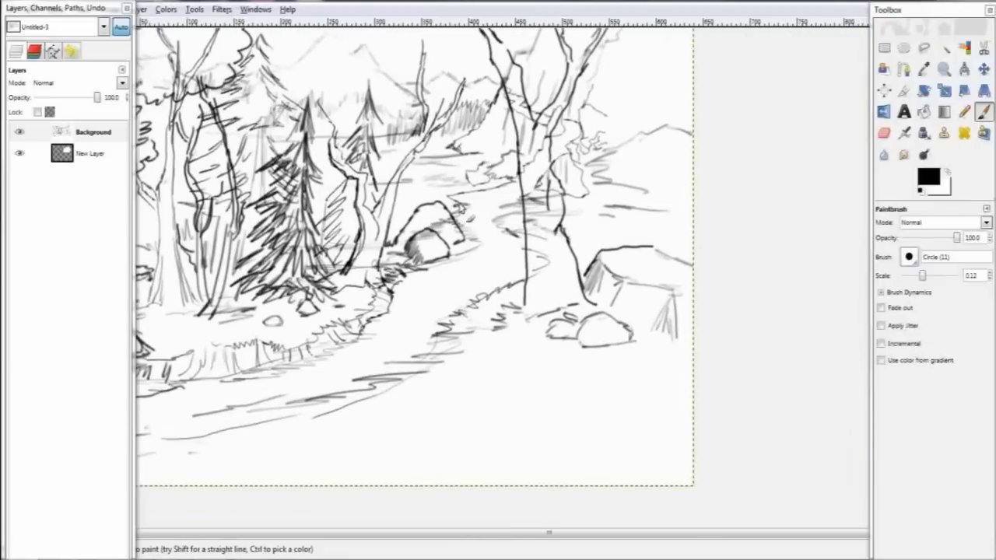
Add foreground contours at the lower left and sketch a slim curved trunk with ground lines in front of the right boulder
scroll(372, 118, "left", 2)
scroll(372, 118, "down", 3)
scroll(372, 119, "right", 2)
scroll(534, 289, "left", 1)
scroll(592, 227, "up", 2)
scroll(591, 227, "right", 1)
scroll(591, 227, "down", 3)
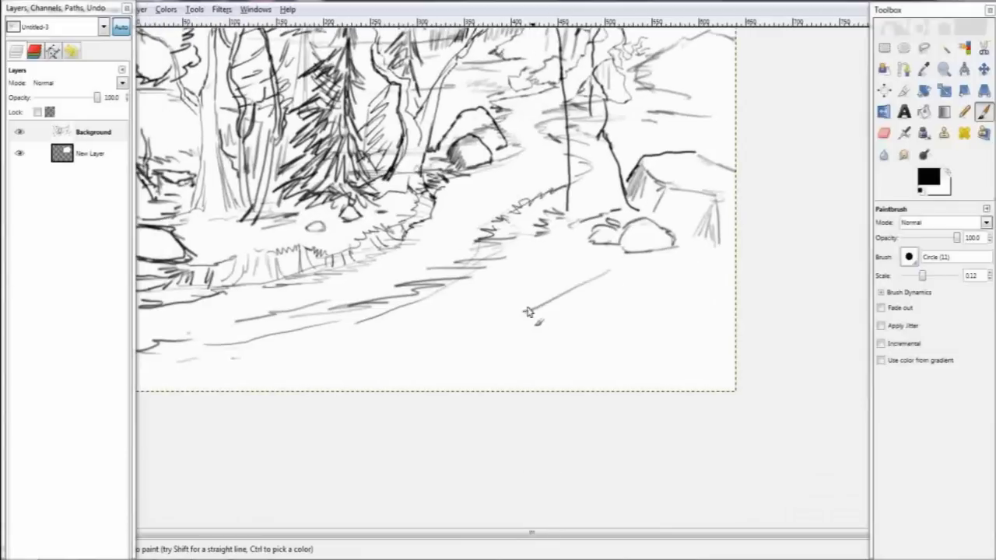
scroll(533, 311, "left", 2)
scroll(719, 253, "right", 2)
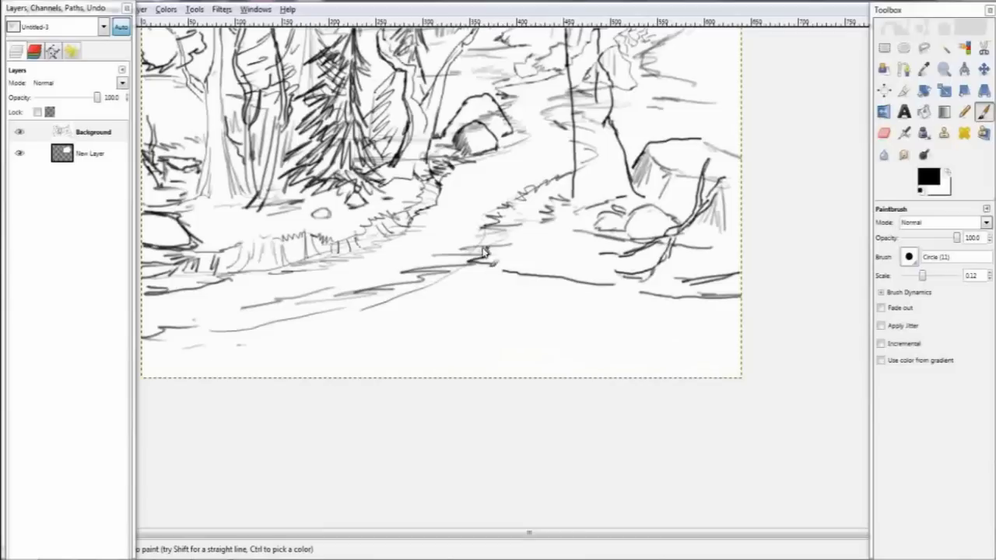
scroll(564, 270, "left", 2)
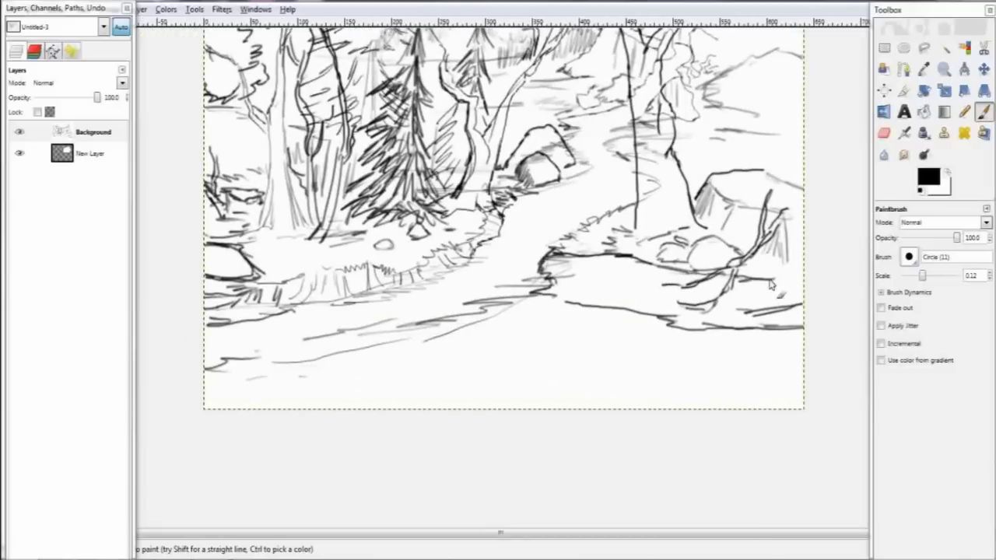
scroll(544, 264, "down", 1)
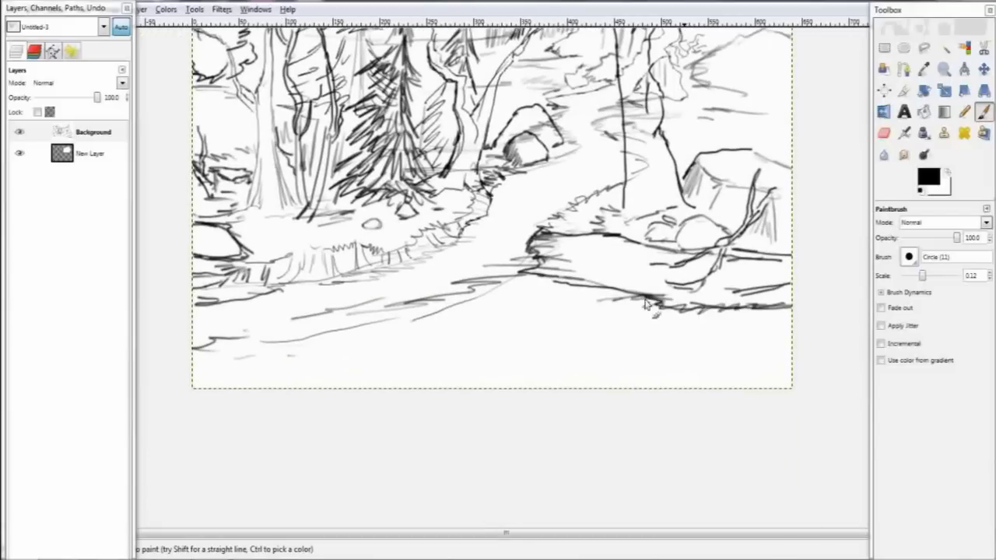
left_click_drag(640, 289, 600, 285)
scroll(623, 295, "up", 1)
scroll(607, 296, "right", 2)
scroll(607, 296, "down", 1)
left_click_drag(685, 269, 599, 296)
scroll(608, 227, "left", 2)
scroll(608, 227, "up", 3)
key("ctrl+z")
key("ctrl+z")
key("ctrl+z")
Sketch a slim double-lined trunk with roots and a branch in front of the right boulder, plus a second rock and grass behind it
scroll(595, 304, "down", 2)
scroll(595, 305, "right", 1)
left_click_drag(711, 221, 709, 136)
left_click_drag(689, 294, 681, 313)
scroll(667, 224, "up", 3)
scroll(667, 224, "right", 2)
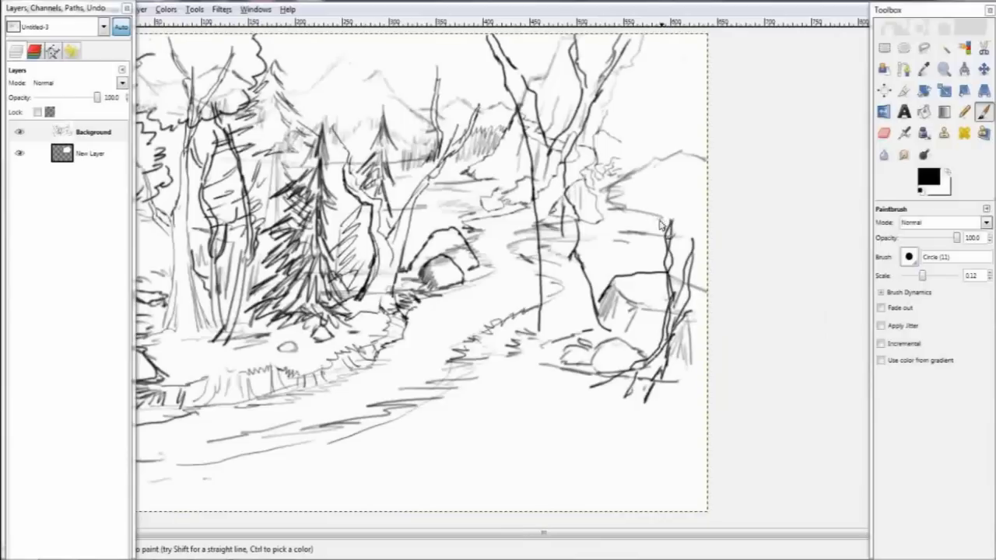
scroll(660, 186, "down", 3)
scroll(660, 186, "left", 1)
scroll(668, 175, "left", 1)
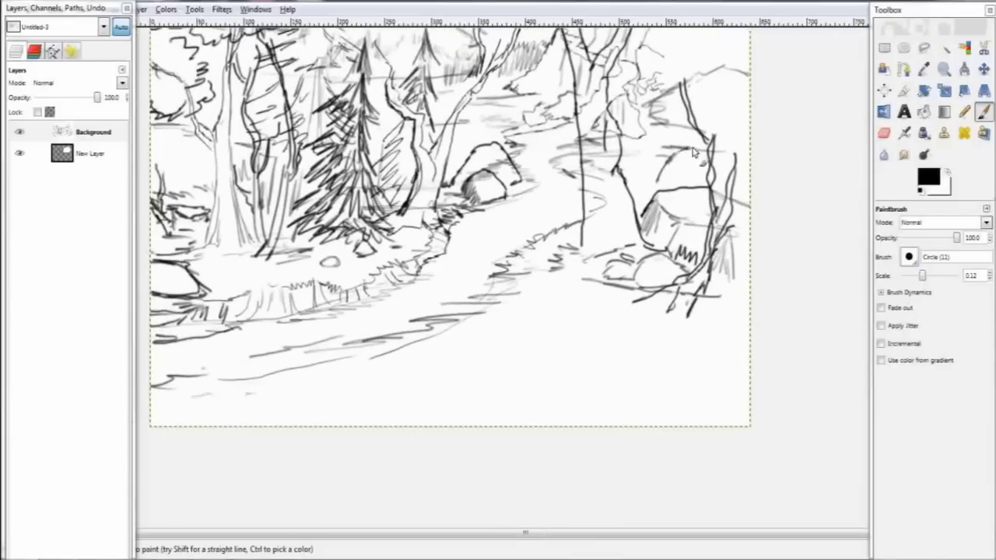
Draw a fallen log's long upper contour across the foreground, with a jagged broken end at the left
scroll(585, 242, "left", 3)
scroll(576, 296, "down", 2)
left_click_drag(614, 285, 633, 330)
left_click_drag(497, 327, 563, 315)
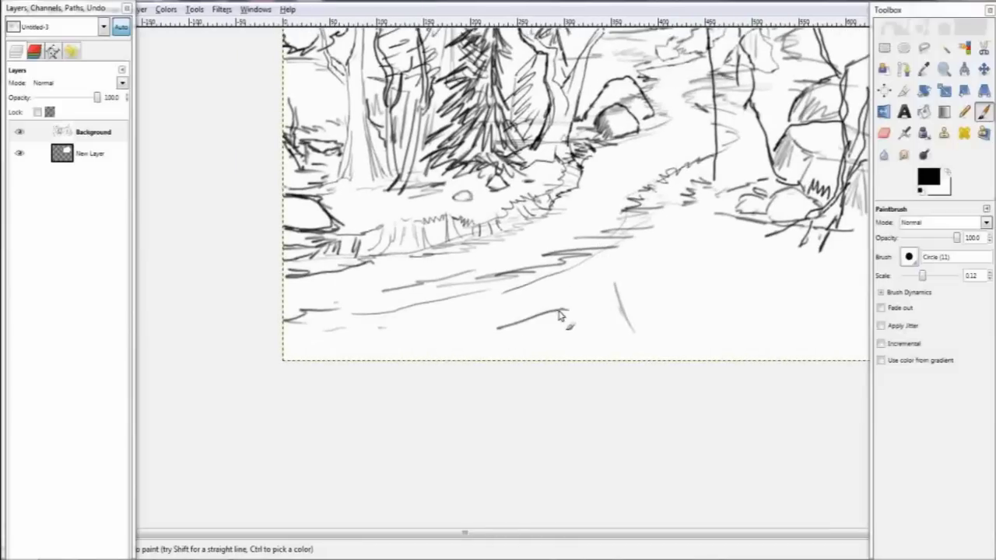
scroll(694, 311, "right", 3)
scroll(694, 311, "down", 1)
left_click_drag(646, 289, 778, 319)
scroll(778, 318, "left", 4)
left_click_drag(591, 266, 459, 287)
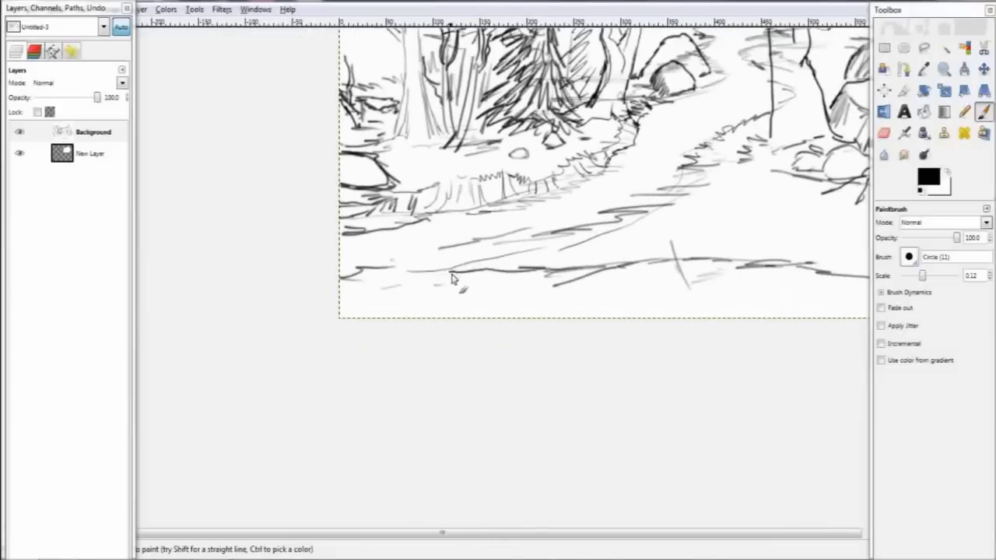
scroll(458, 286, "left", 2)
left_click_drag(515, 258, 547, 274)
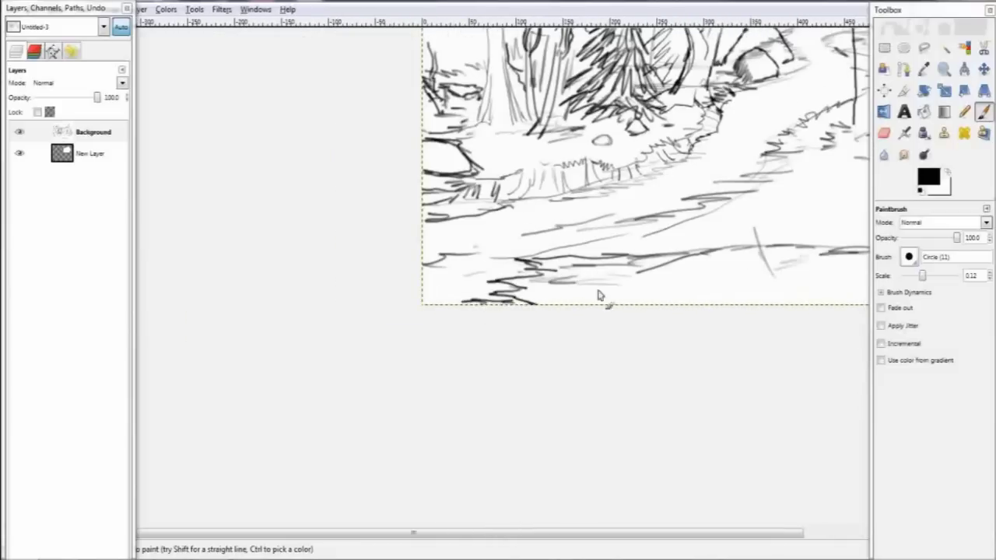
Add horizontal bark streaks along the fallen log and undo the last two strokes
scroll(585, 286, "right", 4)
scroll(584, 285, "down", 1)
left_click_drag(646, 256, 568, 282)
scroll(569, 282, "right", 3)
scroll(569, 283, "up", 1)
mouse_move(480, 244)
left_mouse_down()
mouse_move(536, 277)
mouse_move(516, 305)
mouse_move(531, 256)
left_mouse_up()
scroll(536, 277, "left", 1)
scroll(536, 276, "up", 1)
key("ctrl+z")
key("ctrl+z")
Sketch a slender crooked branch rising from the log toward the path's right bank and darken the log's upper edge
scroll(516, 309, "left", 1)
scroll(516, 310, "down", 1)
scroll(561, 284, "right", 2)
scroll(561, 284, "down", 1)
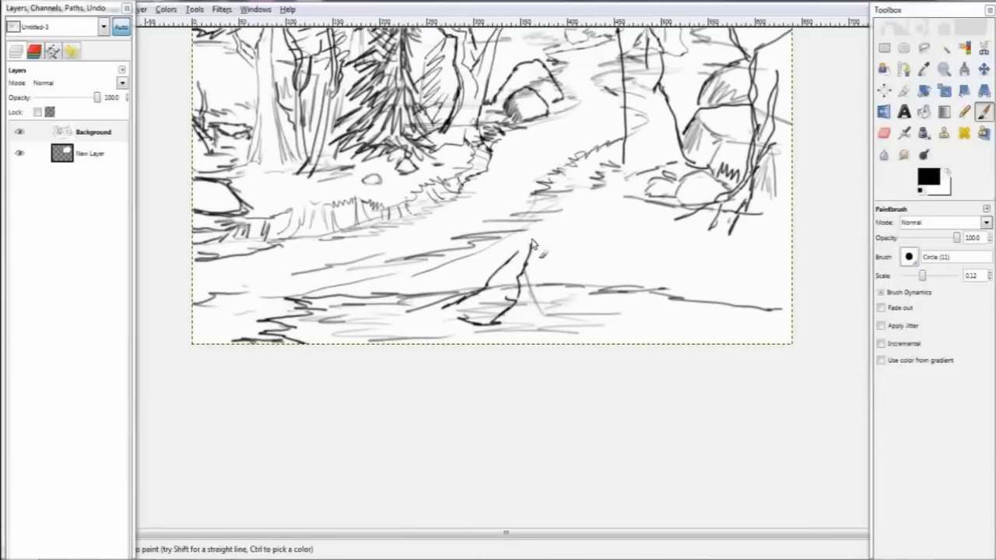
left_click_drag(545, 212, 572, 182)
scroll(548, 233, "up", 3)
scroll(548, 249, "right", 1)
left_click_drag(573, 248, 627, 195)
scroll(626, 194, "down", 1)
mouse_move(461, 394)
left_mouse_down()
mouse_move(416, 365)
mouse_move(452, 380)
left_mouse_up()
scroll(350, 374, "left", 5)
scroll(351, 373, "right", 5)
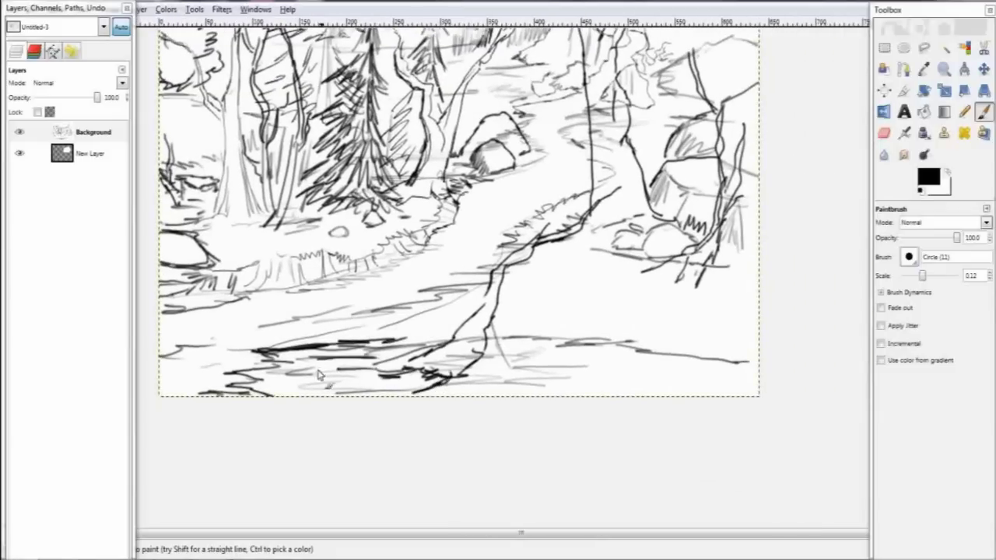
Add bark lines to the log's right part and rough in a leaning trunk and an upright trunk near the right boulder
scroll(611, 352, "up", 5)
scroll(610, 352, "right", 1)
left_click_drag(507, 403, 556, 388)
scroll(544, 373, "right", 2)
mouse_move(630, 101)
left_mouse_down()
mouse_move(611, 175)
mouse_move(515, 380)
left_mouse_up()
left_click_drag(540, 351, 511, 390)
left_click_drag(644, 181, 632, 292)
left_click_drag(658, 133, 630, 388)
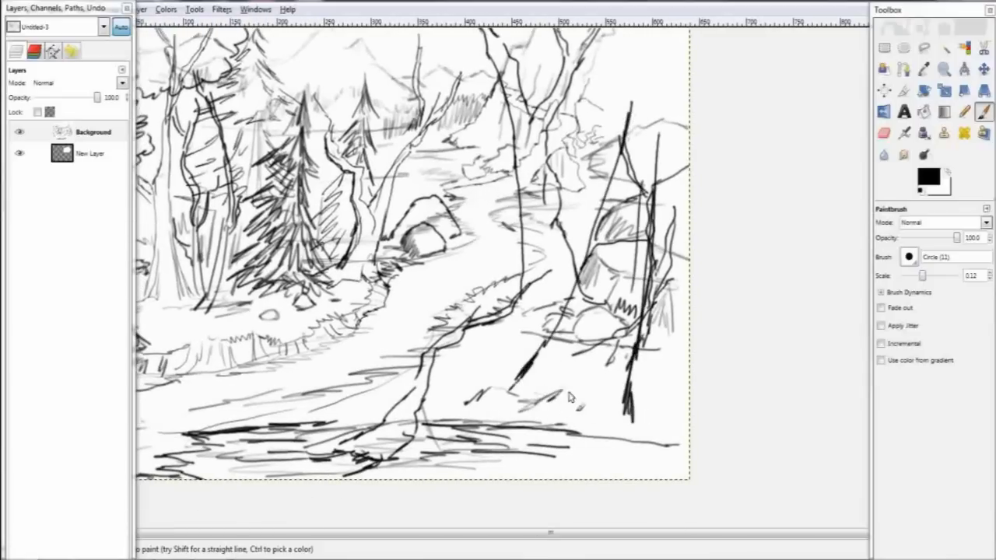
Build up the large leaning trunk with long hatching strokes, extend it upward, and outline rocks and grass at its base
scroll(618, 352, "right", 2)
scroll(618, 351, "down", 1)
left_click_drag(482, 313, 443, 385)
left_click_drag(521, 224, 466, 387)
left_click_drag(554, 109, 476, 387)
scroll(498, 389, "up", 4)
left_click_drag(551, 246, 483, 472)
scroll(593, 154, "left", 1)
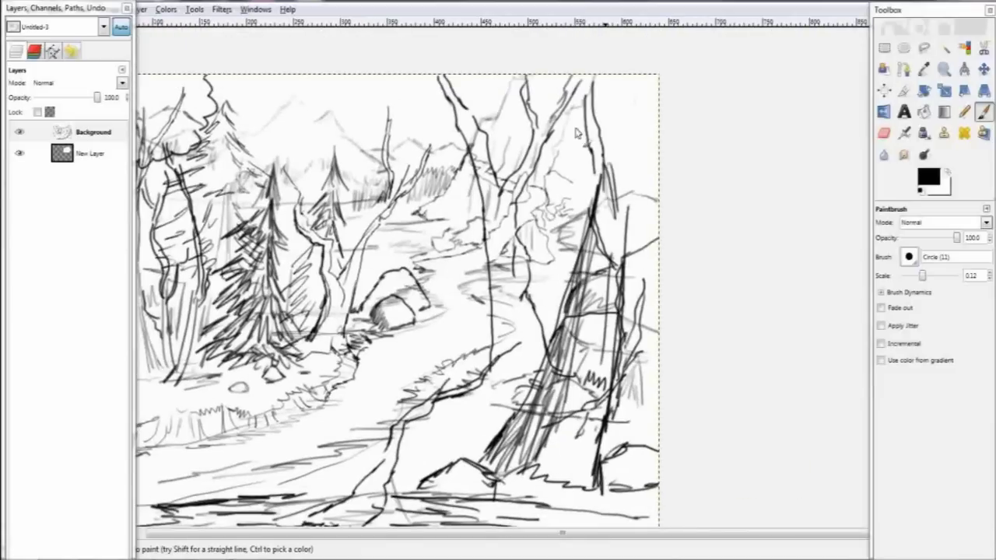
Sketch zigzag foliage across the upper right trees and outline a boulder beside the leaning trunk's base
scroll(478, 170, "left", 4)
scroll(478, 170, "up", 1)
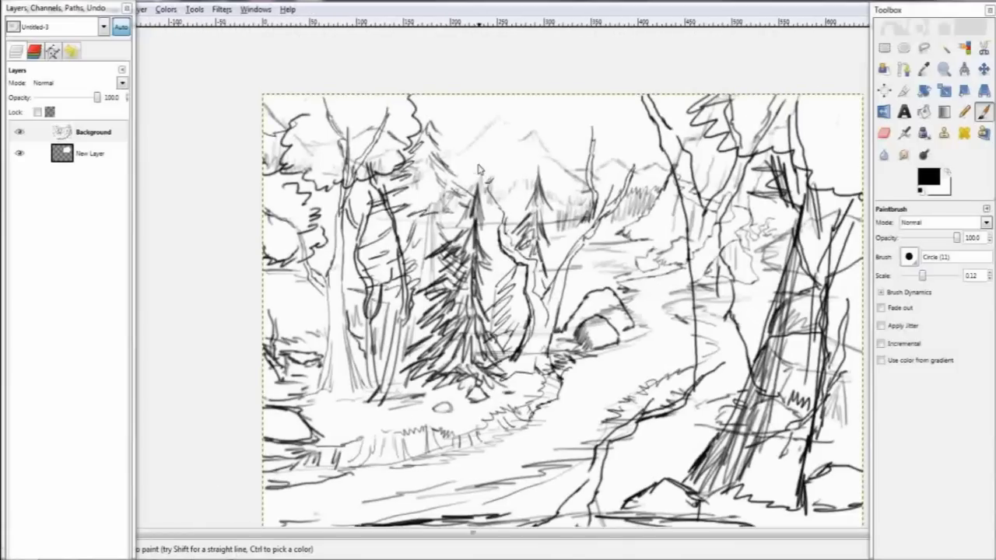
scroll(596, 179, "down", 2)
scroll(568, 210, "right", 2)
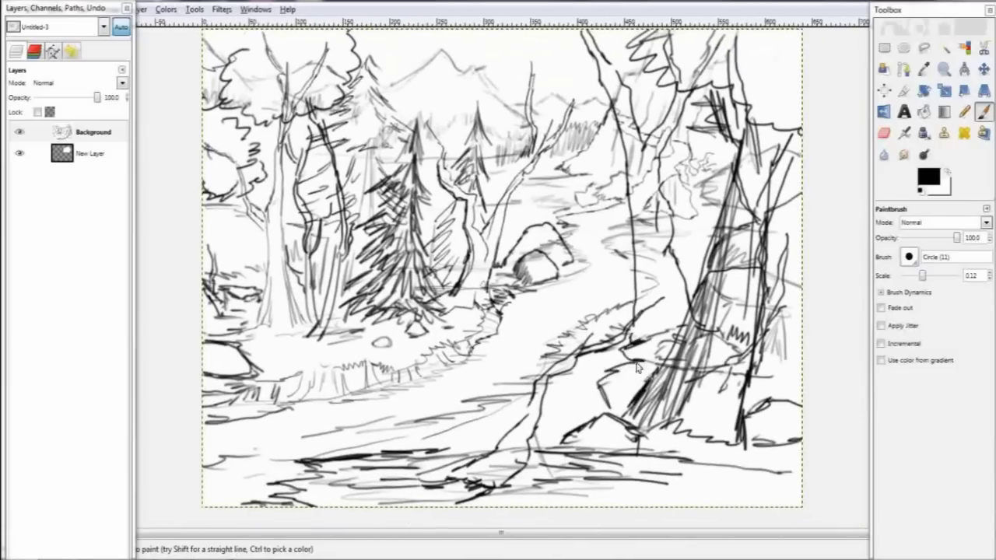
scroll(600, 422, "up", 2)
scroll(497, 311, "down", 1)
scroll(420, 348, "up", 2)
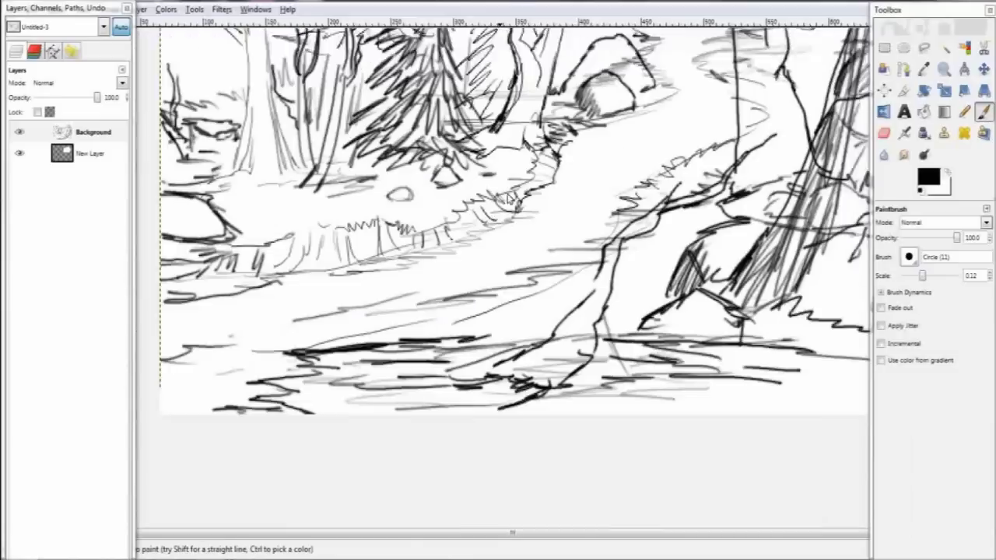
Draw curved bands around the fallen log, grass tufts beside its branch, and a small round bush below the left tree
left_click_drag(467, 303, 482, 331)
scroll(482, 330, "right", 4)
scroll(482, 330, "down", 1)
mouse_move(611, 272)
left_mouse_down()
mouse_move(598, 315)
mouse_move(626, 325)
left_mouse_up()
scroll(506, 274, "up", 1)
scroll(506, 274, "left", 1)
scroll(436, 301, "down", 4)
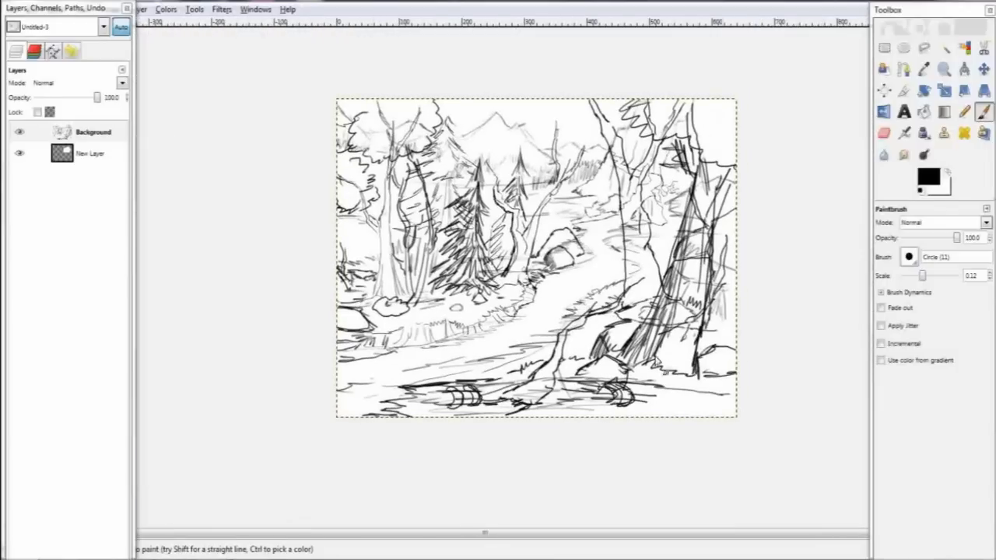
left_click_drag(634, 388, 658, 393)
Draw two leafy sprigs over the log, broad leaves in the lower-left corner, and a diagonal branch at the lower right
scroll(404, 389, "up", 3)
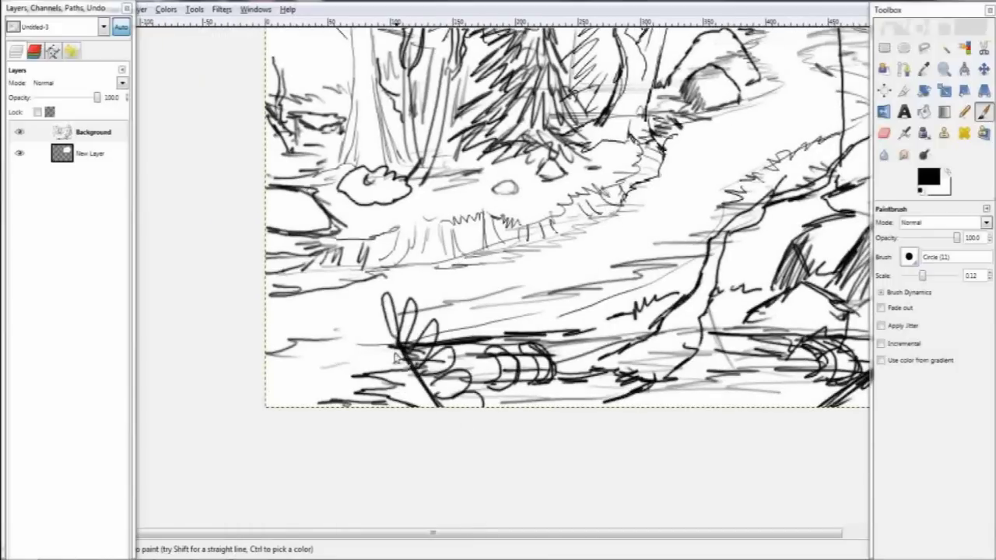
mouse_move(557, 405)
left_mouse_down()
mouse_move(609, 319)
mouse_move(689, 305)
left_mouse_up()
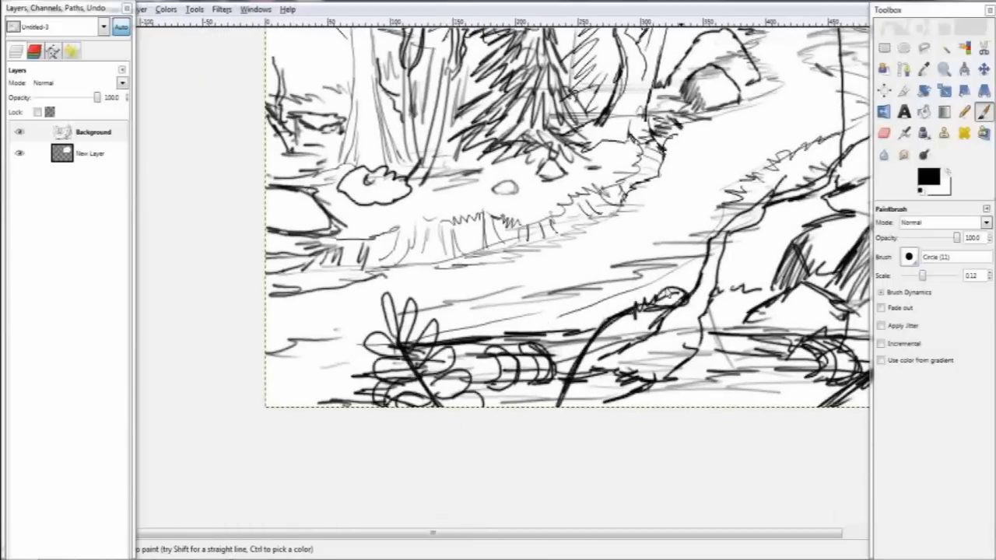
scroll(378, 406, "down", 2)
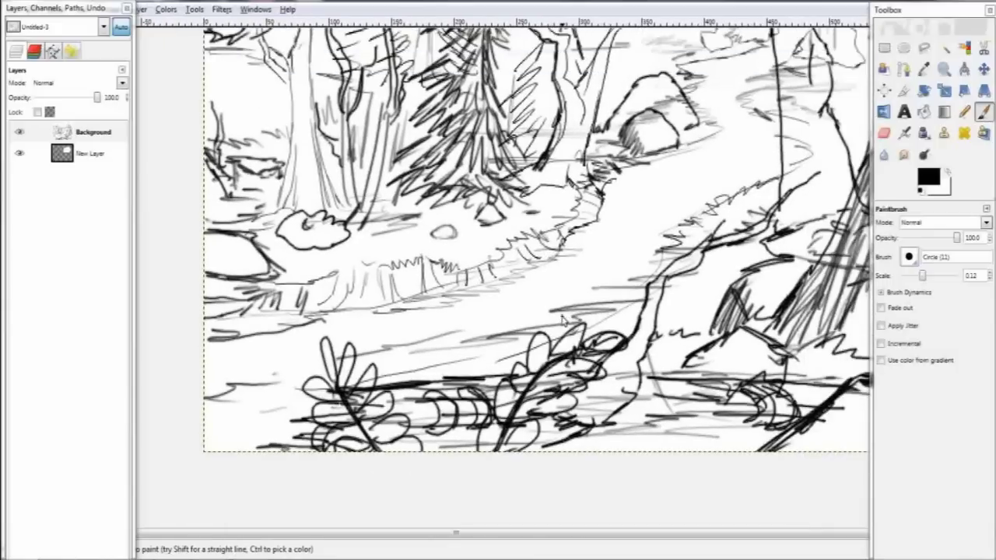
scroll(671, 380, "down", 5)
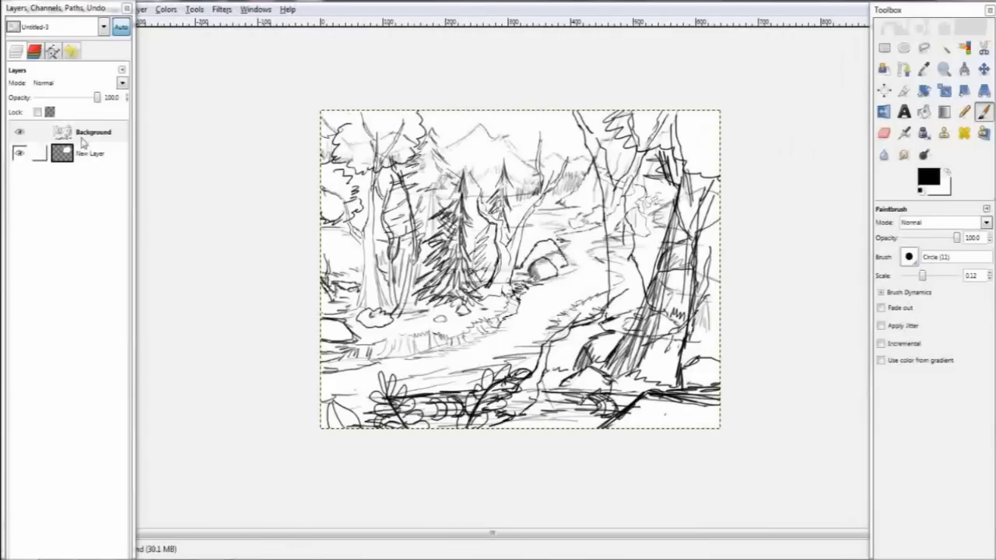
Add a new layer above the Background sketch layer
left_click(99, 139)
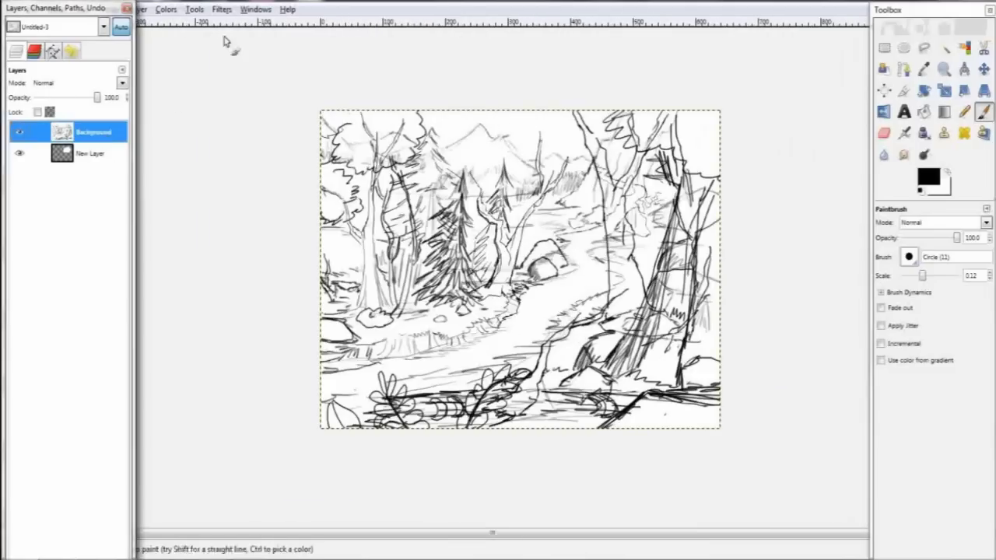
key("ctrl+shift+n")
left_click(174, 280)
left_click(101, 167)
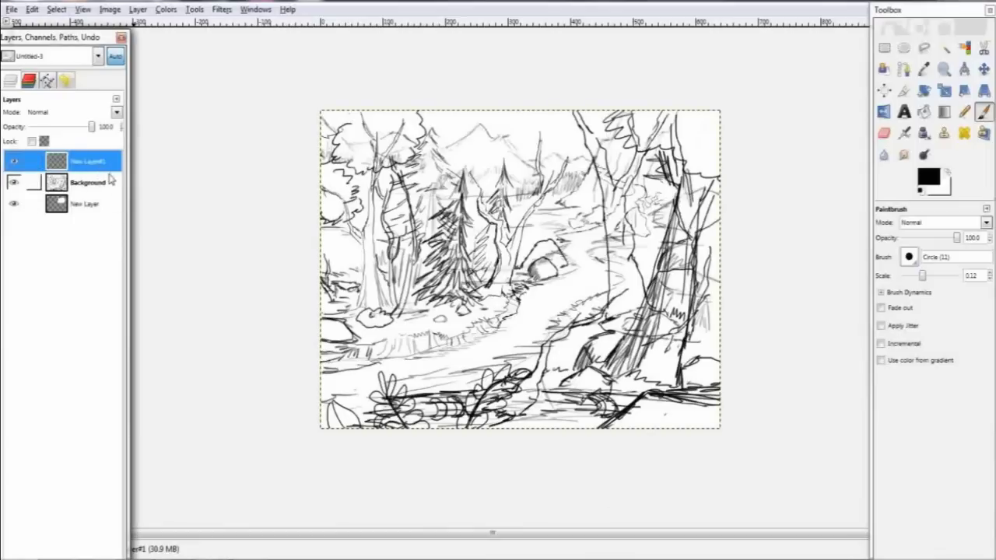
scroll(353, 257, "up", 4)
scroll(354, 257, "down", 3)
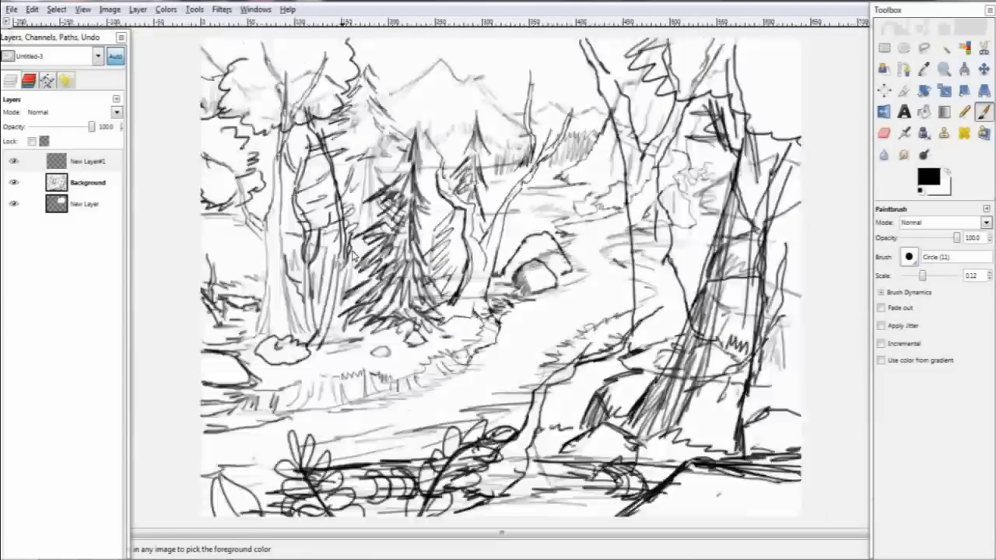
scroll(352, 255, "down", 2)
Save the image to the Desktop as New.png, exporting it with the visible layers merged
left_click(12, 9)
left_click(38, 129)
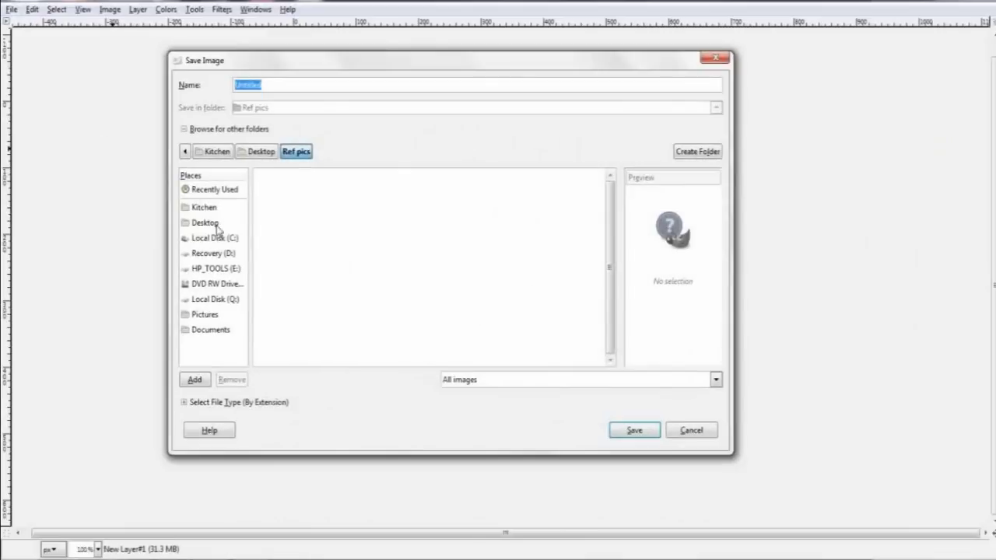
left_click(205, 224)
type("New.png")
key("Return")
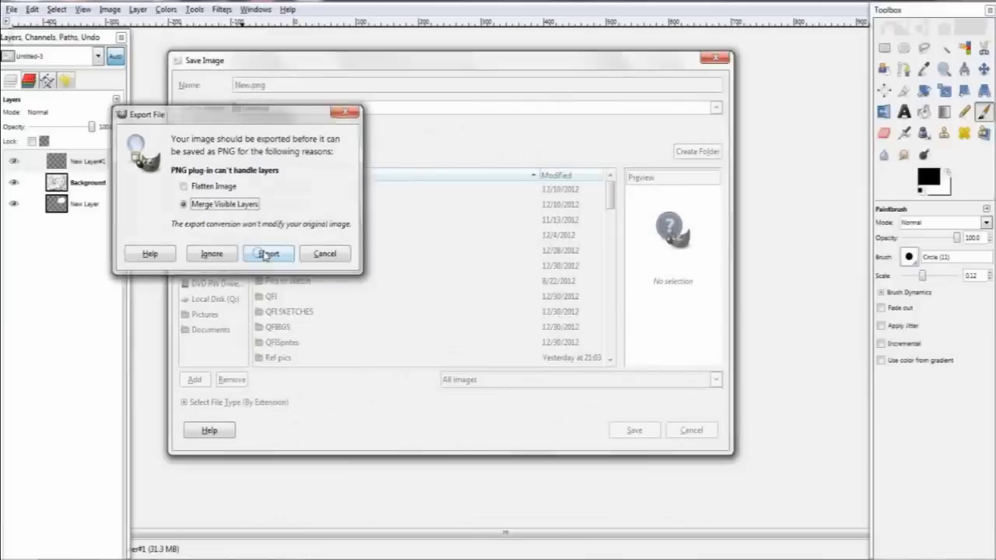
left_click(268, 254)
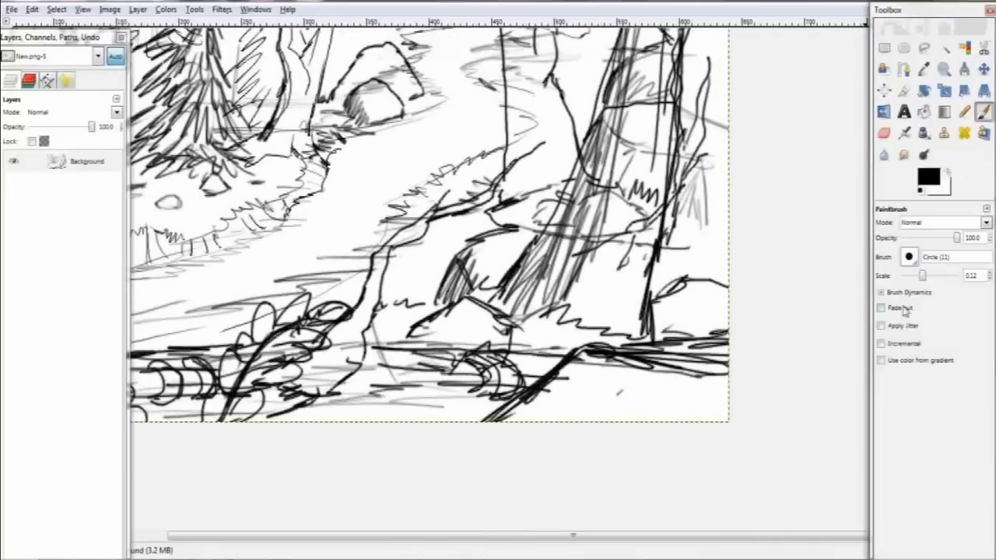
Shade the large leaning trunk on New.png in translucent dark grey, using the paintbrush at opacity 67.1 and scale 0.49
mouse_move(576, 261)
left_mouse_down()
mouse_move(523, 355)
mouse_move(560, 304)
mouse_move(591, 195)
mouse_move(599, 311)
mouse_move(593, 233)
mouse_move(611, 140)
left_mouse_up()
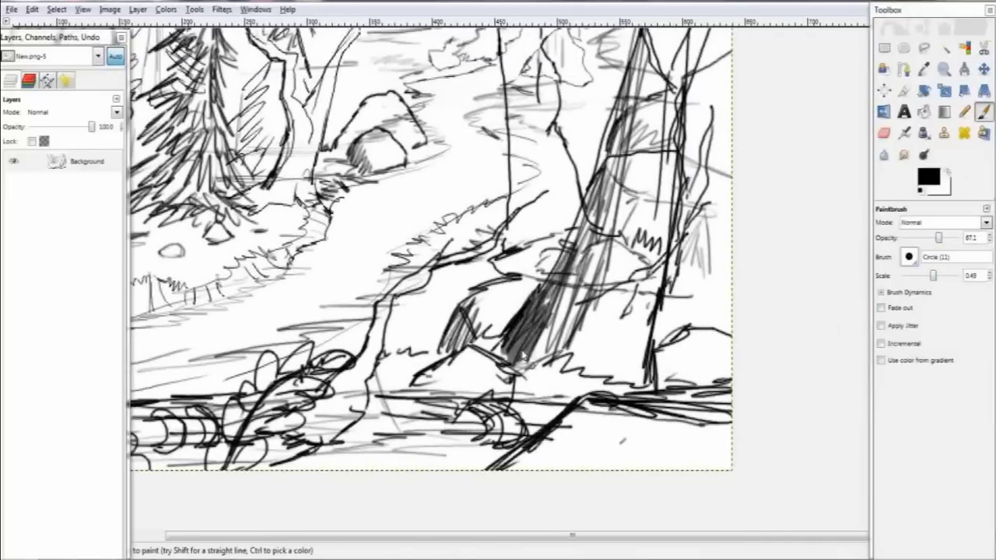
scroll(593, 234, "up", 3)
scroll(599, 194, "down", 2)
mouse_move(583, 217)
left_mouse_down()
mouse_move(584, 308)
mouse_move(596, 293)
mouse_move(608, 149)
mouse_move(544, 467)
left_mouse_up()
scroll(595, 253, "up", 2)
scroll(544, 436, "down", 3)
mouse_move(545, 374)
left_mouse_down()
mouse_move(591, 420)
mouse_move(560, 373)
left_mouse_up()
scroll(510, 344, "up", 3)
scroll(509, 344, "down", 1)
Shade the forked tree on the path's right bank dark grey, from its upper limbs to its base
left_click_drag(544, 420, 544, 233)
scroll(544, 295, "down", 2)
mouse_move(560, 326)
left_mouse_down()
mouse_move(542, 238)
mouse_move(595, 401)
left_mouse_up()
left_click_drag(591, 342, 599, 435)
scroll(599, 389, "down", 3)
left_click_drag(598, 303, 600, 393)
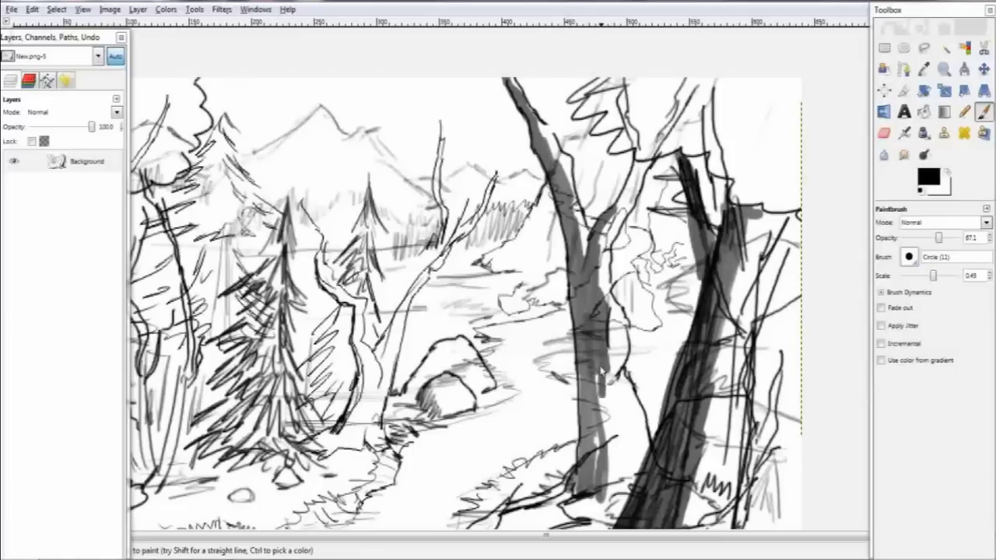
left_click_drag(627, 495, 614, 374)
Fill the broad base and right side of the large trunk with grey and shade its upper limbs
scroll(622, 233, "down", 4)
mouse_move(673, 424)
left_mouse_down()
mouse_move(678, 280)
mouse_move(692, 413)
mouse_move(719, 249)
mouse_move(704, 365)
left_mouse_up()
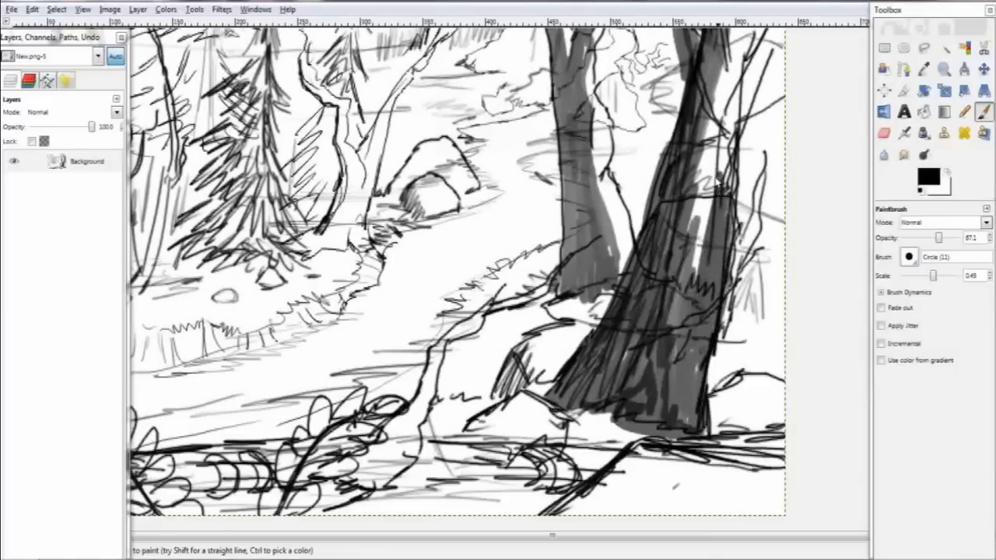
scroll(700, 272, "up", 3)
left_click_drag(653, 163, 703, 369)
left_click_drag(700, 295, 750, 117)
scroll(700, 233, "up", 1)
left_click_drag(676, 265, 715, 140)
scroll(447, 233, "down", 3)
Shade the crooked forked tree to the right of the dark pine, covering both limbs and the lower trunk
scroll(447, 233, "up", 5)
left_click_drag(416, 249, 448, 234)
left_click_drag(432, 156, 401, 92)
scroll(416, 125, "down", 1)
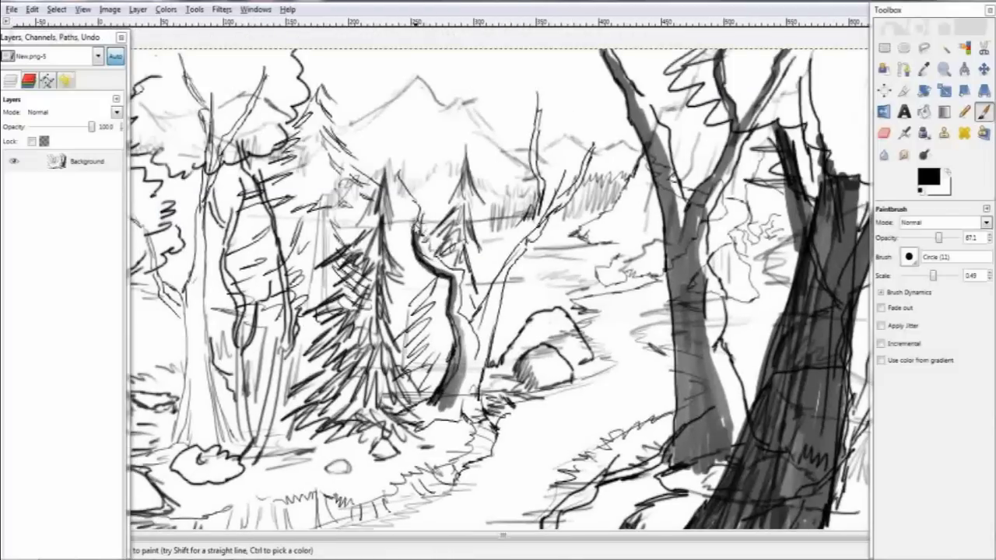
left_click_drag(471, 350, 548, 201)
scroll(498, 280, "down", 3)
left_click_drag(459, 265, 467, 186)
Shade the pair of boulders beside the path and the rocks around the large trunk's base, leaving light upper faces
left_click_drag(498, 234, 537, 179)
left_click_drag(529, 222, 563, 181)
scroll(498, 280, "down", 2)
scroll(442, 183, "down", 2)
scroll(441, 184, "right", 2)
left_click_drag(455, 264, 437, 305)
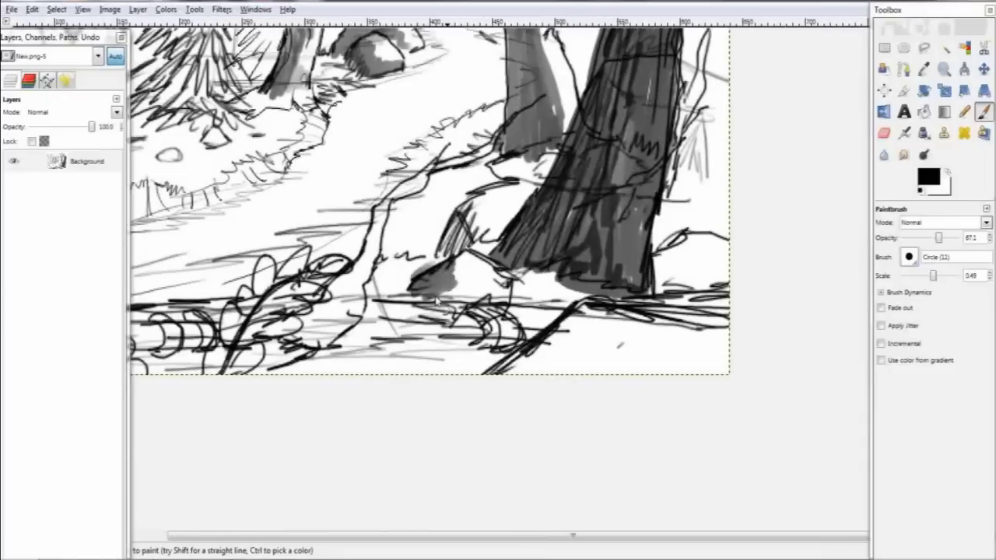
mouse_move(461, 261)
left_mouse_down()
mouse_move(497, 233)
mouse_move(641, 290)
left_mouse_up()
scroll(511, 242, "right", 2)
Fill the large pine's branches with dark grey shading from its base to its tip
scroll(564, 359, "up", 1)
scroll(564, 359, "left", 1)
scroll(564, 359, "up", 2)
scroll(564, 359, "left", 4)
scroll(564, 360, "left", 1)
mouse_move(482, 233)
left_mouse_down()
mouse_move(533, 272)
mouse_move(575, 265)
mouse_move(556, 294)
mouse_move(593, 306)
mouse_move(575, 282)
left_mouse_up()
scroll(593, 306, "up", 1)
mouse_move(576, 233)
left_mouse_down()
mouse_move(497, 202)
mouse_move(576, 243)
left_mouse_up()
scroll(531, 308, "up", 3)
left_click_drag(531, 308, 579, 323)
mouse_move(544, 288)
left_mouse_down()
mouse_move(560, 199)
mouse_move(579, 257)
left_mouse_up()
Shade the round bush below the left tree and the underside of the flat rock at the canvas's left edge
scroll(579, 257, "down", 3)
scroll(579, 257, "right", 3)
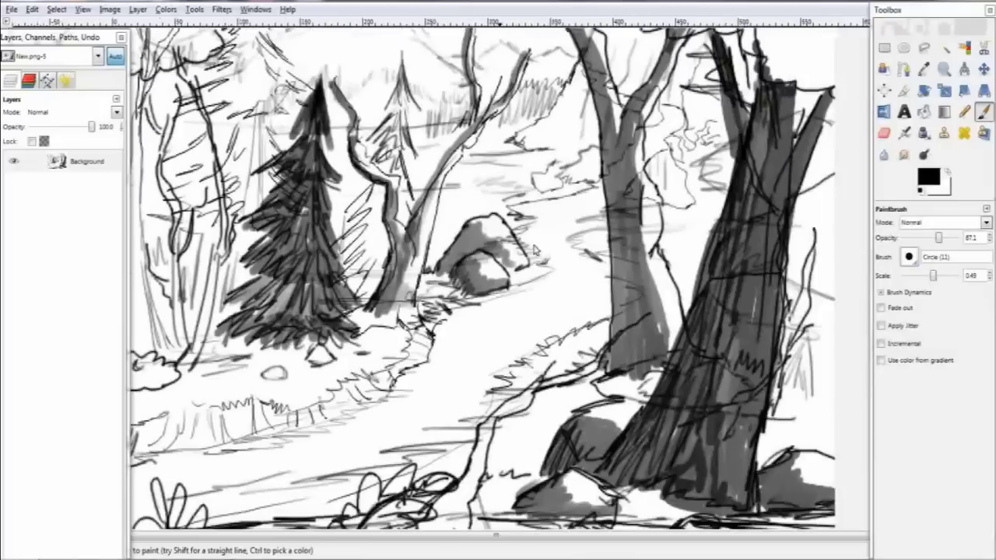
scroll(305, 263, "left", 2)
scroll(306, 263, "down", 1)
scroll(307, 286, "left", 2)
scroll(308, 286, "down", 1)
left_click_drag(359, 286, 420, 303)
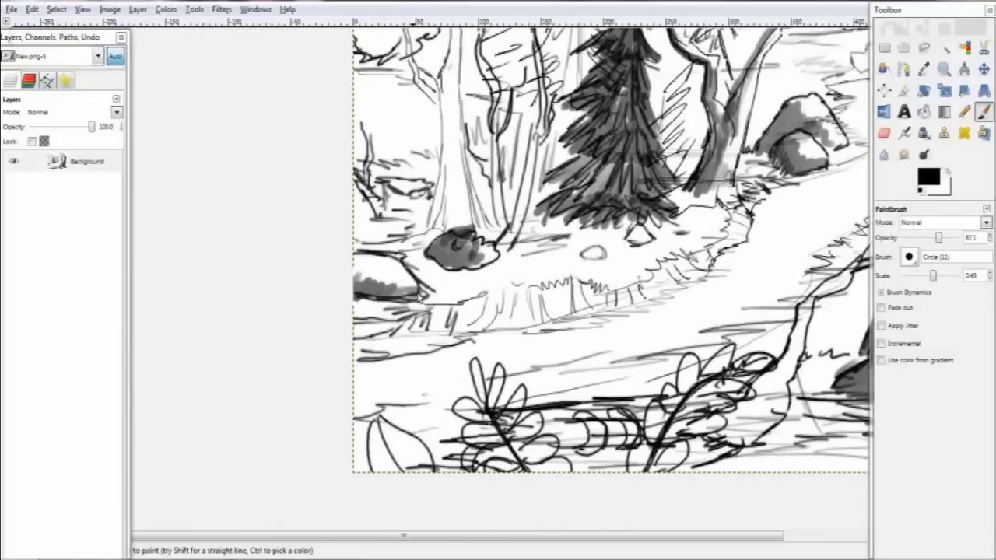
Shade the shadow side of the tall left tree's trunk and its upper branches in mid grey at reduced brush opacity
scroll(410, 296, "up", 1)
left_click_drag(420, 225, 431, 288)
left_click_drag(938, 237, 932, 238)
scroll(436, 265, "up", 1)
left_click_drag(451, 233, 436, 327)
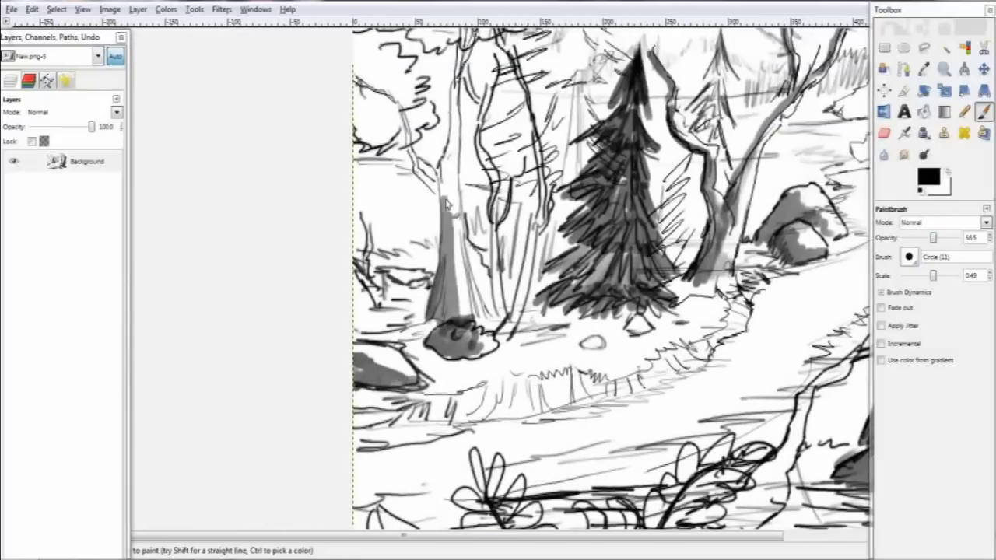
scroll(436, 311, "up", 2)
left_click_drag(463, 268, 490, 77)
left_click_drag(497, 156, 545, 31)
scroll(529, 94, "up", 3)
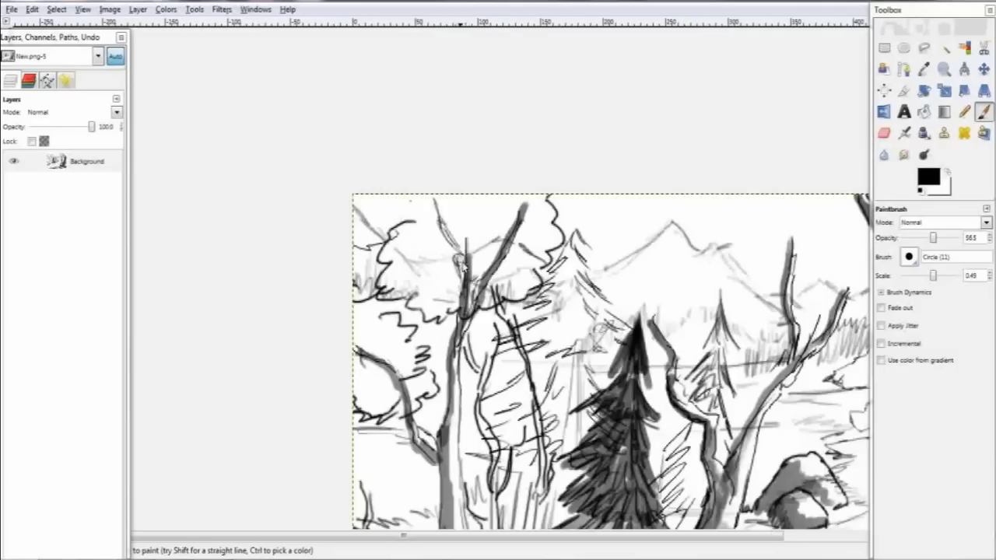
left_click_drag(466, 198, 436, 272)
Shade the left tree's side branch and the slender curved trunks beside it in the same mid grey
scroll(444, 256, "down", 2)
left_click_drag(463, 371, 424, 448)
scroll(428, 436, "down", 2)
left_click_drag(420, 350, 451, 132)
scroll(436, 272, "up", 2)
scroll(435, 272, "left", 1)
mouse_move(432, 225)
left_mouse_down()
mouse_move(416, 311)
mouse_move(427, 373)
left_mouse_up()
Shade the background pine and the gaps between the slender trunks and the dark pine in light grey
scroll(432, 350, "right", 2)
scroll(436, 272, "up", 2)
scroll(435, 272, "right", 1)
left_click_drag(424, 141, 381, 190)
left_click_drag(459, 160, 397, 226)
left_click_drag(452, 194, 357, 280)
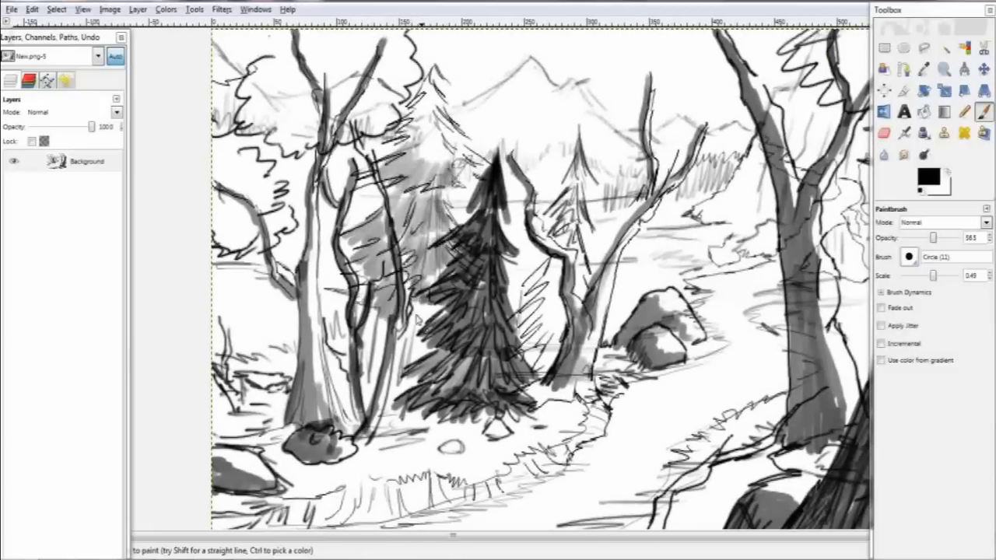
left_click_drag(377, 329, 405, 393)
scroll(389, 350, "down", 1)
scroll(389, 350, "left", 2)
left_click_drag(339, 292, 357, 350)
left_click_drag(335, 256, 416, 424)
Shade the ground beneath the dark pine and around the nearby tree bases and small stones
scroll(389, 350, "down", 1)
scroll(389, 350, "right", 2)
left_click_drag(412, 234, 381, 315)
left_click_drag(400, 268, 462, 305)
left_click_drag(510, 280, 439, 325)
mouse_move(519, 290)
left_mouse_down()
mouse_move(572, 253)
mouse_move(628, 263)
left_mouse_up()
Shade the grassy bank along the path's left side in light grey
scroll(544, 273, "down", 1)
scroll(544, 272, "right", 3)
scroll(467, 311, "left", 2)
mouse_move(323, 334)
left_mouse_down()
mouse_move(442, 334)
mouse_move(319, 335)
mouse_move(225, 370)
mouse_move(413, 350)
mouse_move(525, 268)
left_mouse_up()
scroll(448, 304, "down", 1)
scroll(447, 304, "right", 2)
scroll(467, 296, "left", 3)
left_click_drag(405, 264, 288, 319)
Fill the left tree's foliage clumps with dark grey using a larger brush
scroll(350, 312, "up", 2)
scroll(389, 272, "up", 1)
scroll(389, 272, "left", 1)
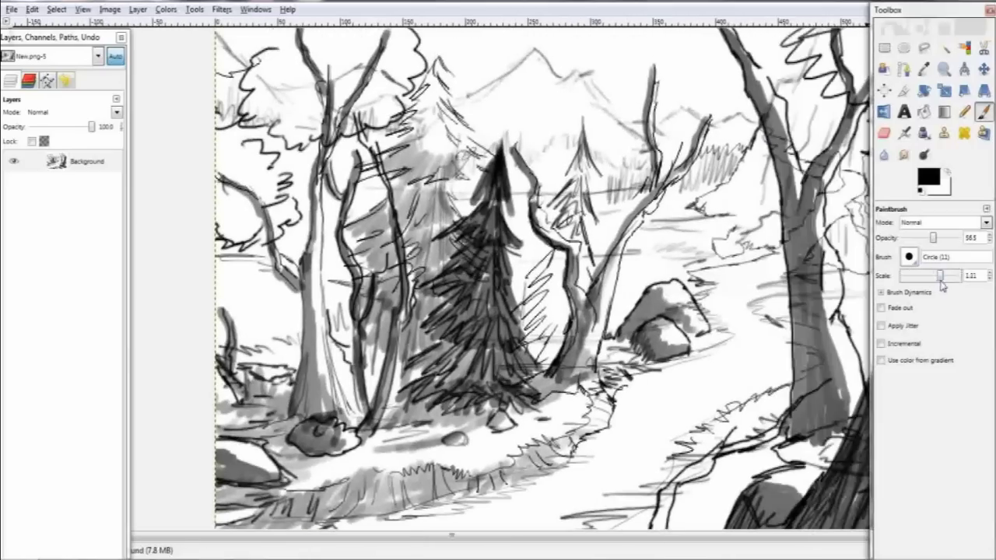
scroll(412, 251, "left", 4)
scroll(412, 250, "up", 2)
mouse_move(432, 126)
left_mouse_down()
mouse_move(416, 148)
mouse_move(458, 224)
mouse_move(546, 215)
mouse_move(553, 142)
mouse_move(459, 178)
mouse_move(392, 129)
mouse_move(507, 140)
left_mouse_up()
left_click_drag(399, 160, 355, 147)
mouse_move(384, 96)
left_mouse_down()
mouse_move(407, 250)
mouse_move(373, 280)
mouse_move(430, 315)
mouse_move(412, 241)
mouse_move(393, 286)
mouse_move(401, 214)
mouse_move(451, 187)
mouse_move(433, 156)
mouse_move(378, 127)
left_mouse_up()
Fill the foliage of the large right tree with dark grey up to the canvas's upper right corner
scroll(379, 127, "down", 4)
scroll(378, 127, "right", 10)
mouse_move(622, 229)
left_mouse_down()
mouse_move(536, 478)
mouse_move(634, 272)
mouse_move(595, 486)
mouse_move(618, 109)
left_mouse_up()
scroll(595, 486, "up", 1)
scroll(619, 108, "up", 4)
left_click_drag(638, 206, 595, 109)
mouse_move(514, 117)
left_mouse_down()
mouse_move(562, 162)
mouse_move(595, 155)
mouse_move(700, 210)
mouse_move(738, 264)
mouse_move(592, 117)
mouse_move(653, 155)
mouse_move(731, 233)
mouse_move(725, 124)
left_mouse_up()
left_click_drag(747, 209, 615, 117)
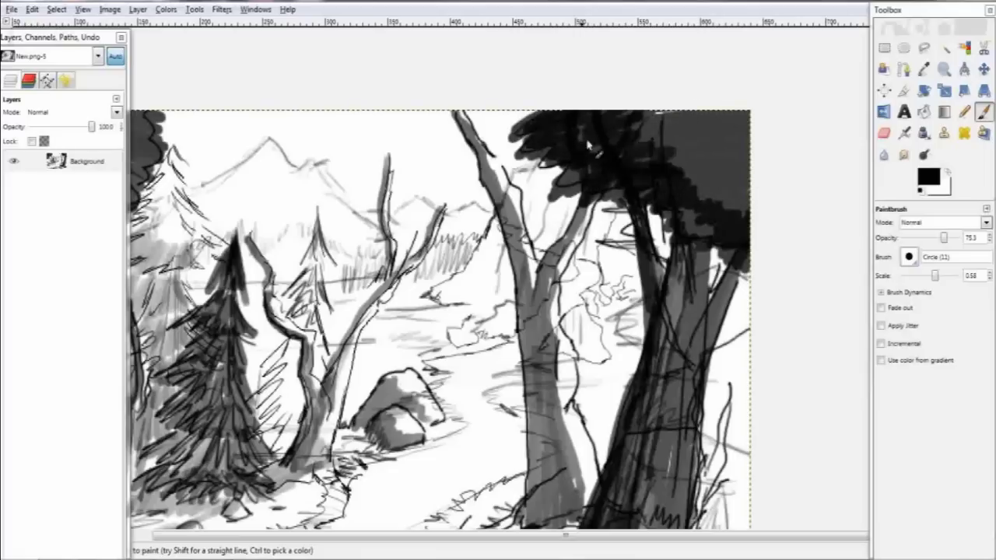
Deepen the dark shading around the lower part of the large foreground tree
scroll(614, 117, "down", 5)
left_click_drag(591, 374, 505, 307)
scroll(544, 327, "down", 1)
scroll(544, 327, "right", 2)
mouse_move(646, 292)
left_mouse_down()
mouse_move(659, 344)
mouse_move(625, 312)
mouse_move(707, 354)
mouse_move(672, 342)
mouse_move(657, 281)
mouse_move(560, 334)
mouse_move(640, 349)
left_mouse_up()
scroll(659, 344, "up", 1)
scroll(640, 349, "down", 3, "ctrl")
scroll(478, 271, "up", 2, "ctrl")
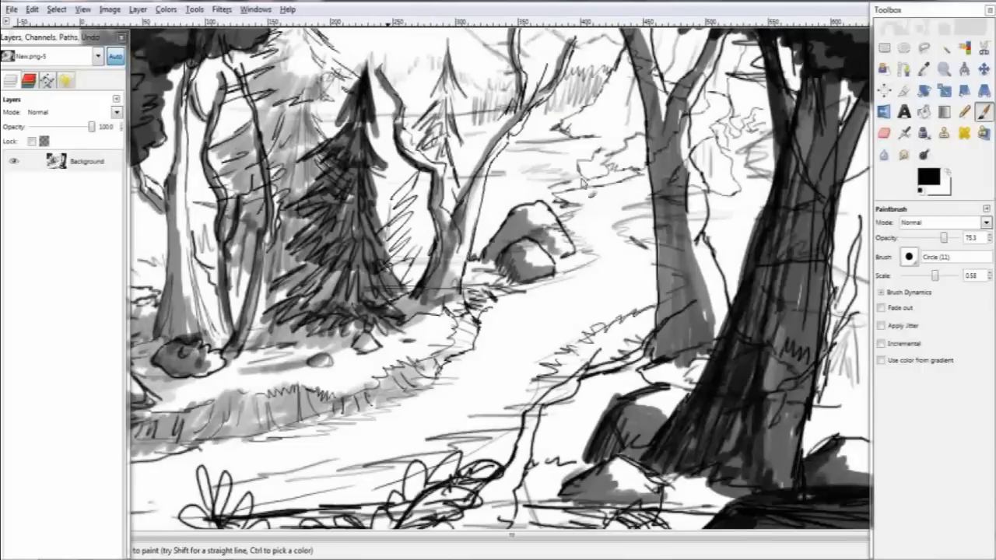
Set the brush opacity to 29.4 and shade the distant treeline and the area around the small pine
scroll(477, 271, "up", 1)
left_click(918, 238)
mouse_move(467, 77)
left_mouse_down()
mouse_move(498, 128)
mouse_move(467, 164)
mouse_move(498, 210)
mouse_move(460, 200)
mouse_move(475, 319)
mouse_move(502, 295)
mouse_move(565, 85)
mouse_move(478, 165)
left_mouse_up()
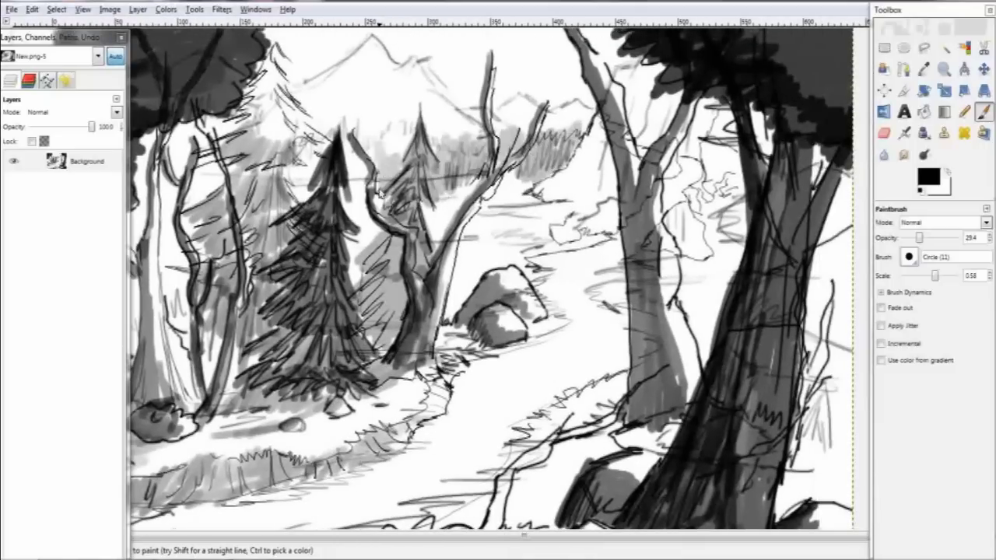
left_click_drag(366, 187, 463, 214)
Shade the distant hillside beyond the path and the background behind the forked tree on the right
mouse_move(544, 249)
left_mouse_down()
mouse_move(443, 200)
mouse_move(381, 187)
left_mouse_up()
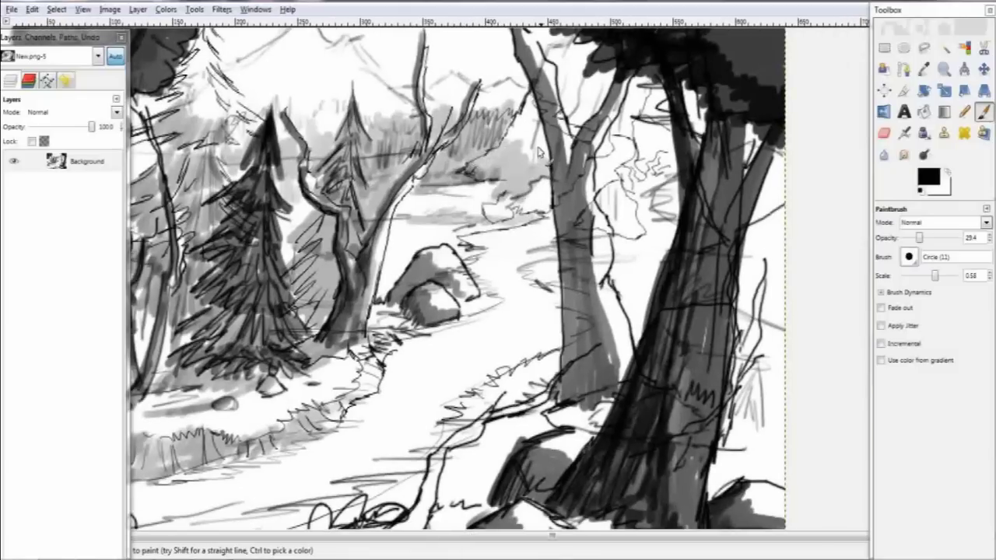
left_click_drag(539, 47, 481, 161)
mouse_move(550, 224)
left_mouse_down()
mouse_move(488, 162)
mouse_move(434, 218)
left_mouse_up()
left_click_drag(547, 179, 566, 99)
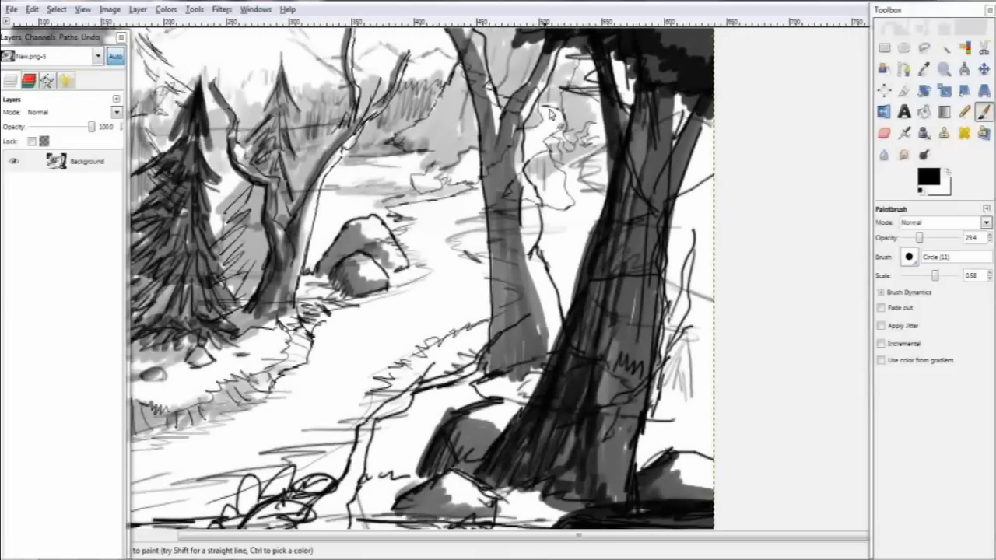
Switch to a lighter brush colour and tint the distant mountains pale grey
key("x")
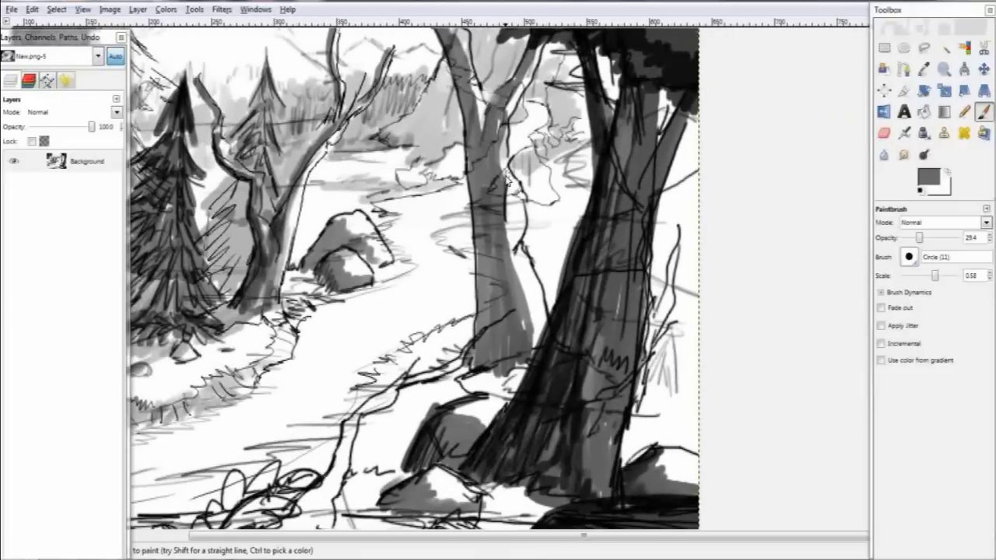
scroll(480, 173, "down", 3)
scroll(480, 172, "up", 4)
scroll(480, 173, "up", 5)
mouse_move(480, 172)
left_mouse_down()
mouse_move(444, 244)
mouse_move(288, 211)
mouse_move(232, 233)
left_mouse_up()
Pick a dark colour from the painting and lightly shade the background around the left trees
left_click(317, 426, "ctrl")
mouse_move(233, 105)
left_mouse_down()
mouse_move(214, 226)
mouse_move(264, 225)
mouse_move(290, 291)
mouse_move(175, 257)
left_mouse_up()
scroll(362, 280, "down", 2)
scroll(362, 280, "left", 3)
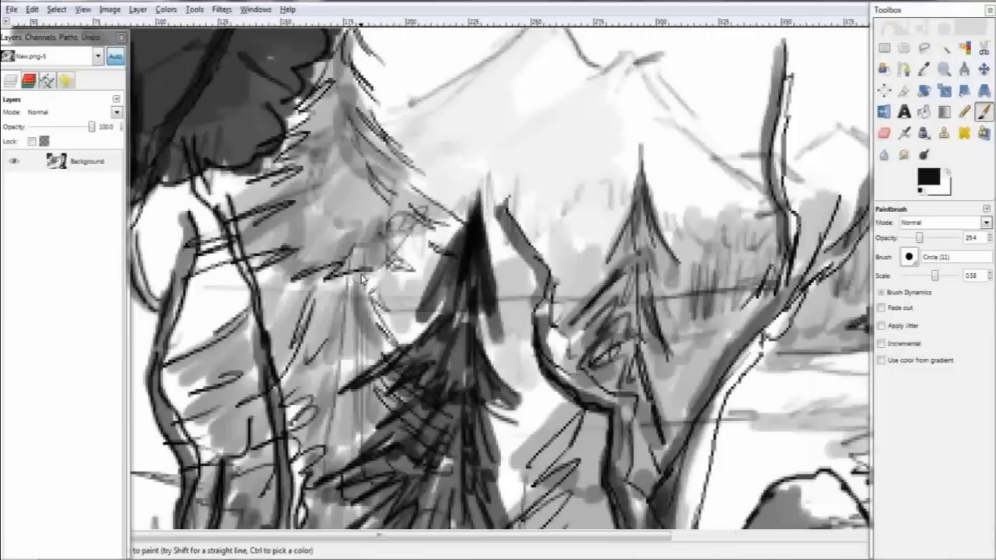
scroll(361, 280, "down", 3)
mouse_move(280, 233)
left_mouse_down()
mouse_move(234, 274)
mouse_move(256, 275)
mouse_move(260, 288)
mouse_move(268, 232)
left_mouse_up()
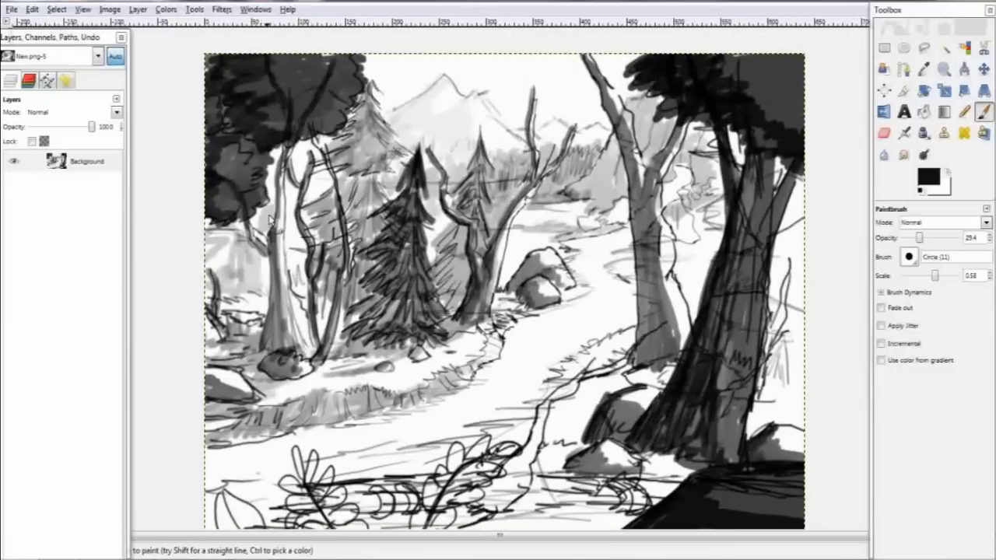
Darken the trunk and fork of the tree between the path and the large foreground tree
scroll(448, 261, "down", 2)
scroll(448, 261, "right", 3)
mouse_move(552, 163)
left_mouse_down()
mouse_move(574, 225)
mouse_move(571, 284)
left_mouse_up()
left_click_drag(517, 66, 548, 171)
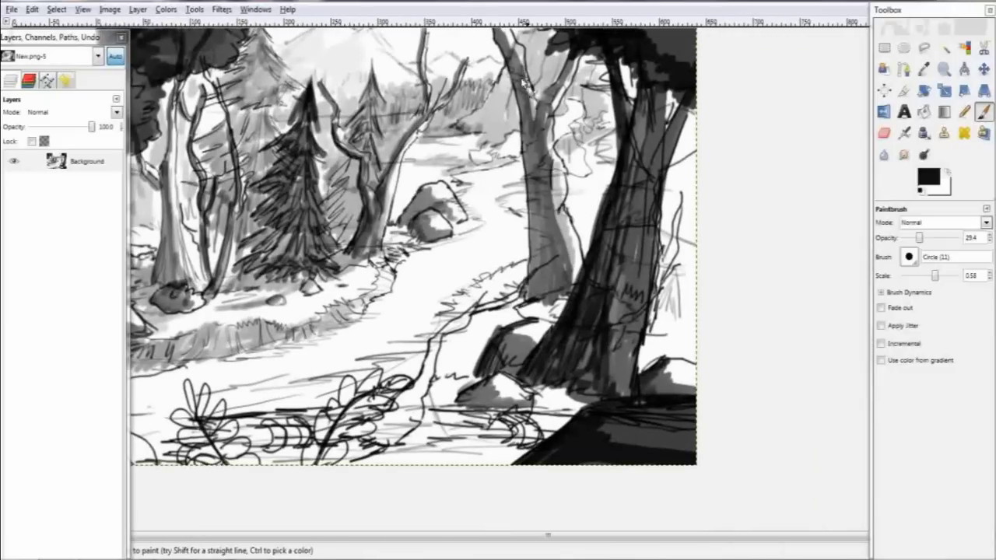
Brush light grey horizontal shadows across the path from the middle distance to the foreground
scroll(514, 133, "up", 2)
scroll(515, 132, "left", 2)
scroll(515, 132, "down", 3)
scroll(515, 132, "right", 1)
left_click_drag(548, 242, 420, 261)
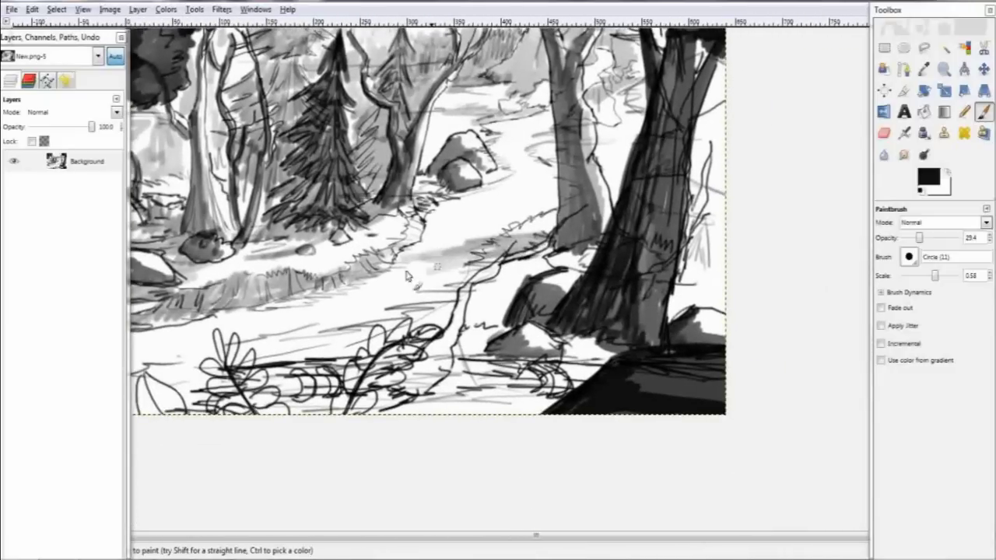
left_click_drag(517, 225, 389, 272)
scroll(389, 272, "down", 1)
scroll(389, 272, "left", 1)
left_click_drag(529, 268, 257, 307)
left_click_drag(378, 307, 159, 350)
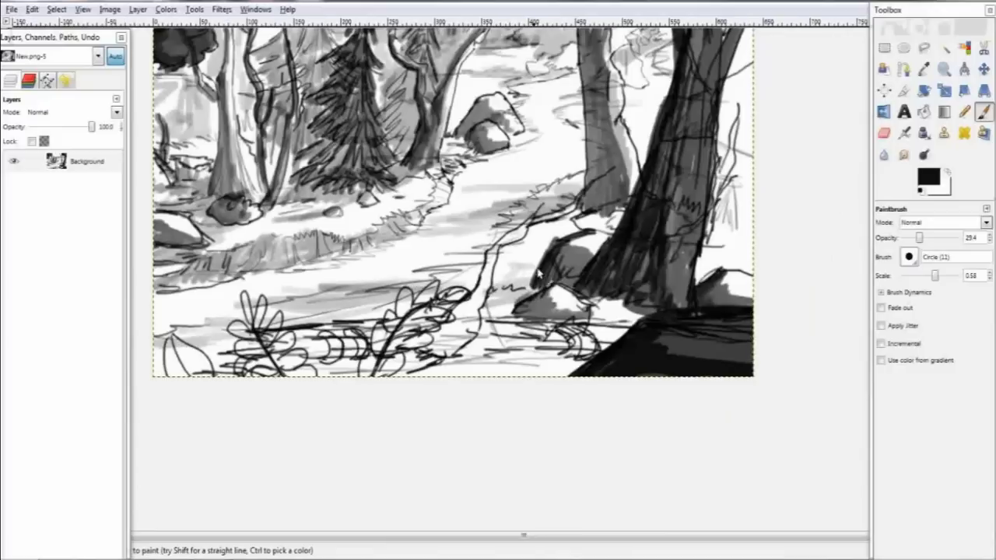
Shade the ground around the right-hand rocks and the background on both sides of the large trunk in light grey
left_click_drag(536, 264, 490, 343)
left_click_drag(583, 330, 645, 303)
left_click_drag(735, 252, 717, 270)
scroll(717, 270, "up", 2)
scroll(717, 270, "right", 2)
mouse_move(661, 195)
left_mouse_down()
mouse_move(653, 307)
mouse_move(630, 335)
left_mouse_up()
left_click_drag(568, 194, 545, 265)
scroll(654, 167, "left", 3)
scroll(654, 167, "down", 1)
Set the brush opacity to 71.8 and scale to 0.19, and darken the ground between the large leaf and the foreground plants
left_click_drag(918, 237, 941, 237)
left_click_drag(934, 275, 926, 275)
scroll(560, 194, "down", 1)
scroll(288, 350, "up", 2)
mouse_move(366, 237)
left_mouse_down()
mouse_move(396, 287)
mouse_move(414, 260)
mouse_move(345, 284)
mouse_move(417, 331)
left_mouse_up()
scroll(405, 327, "right", 2)
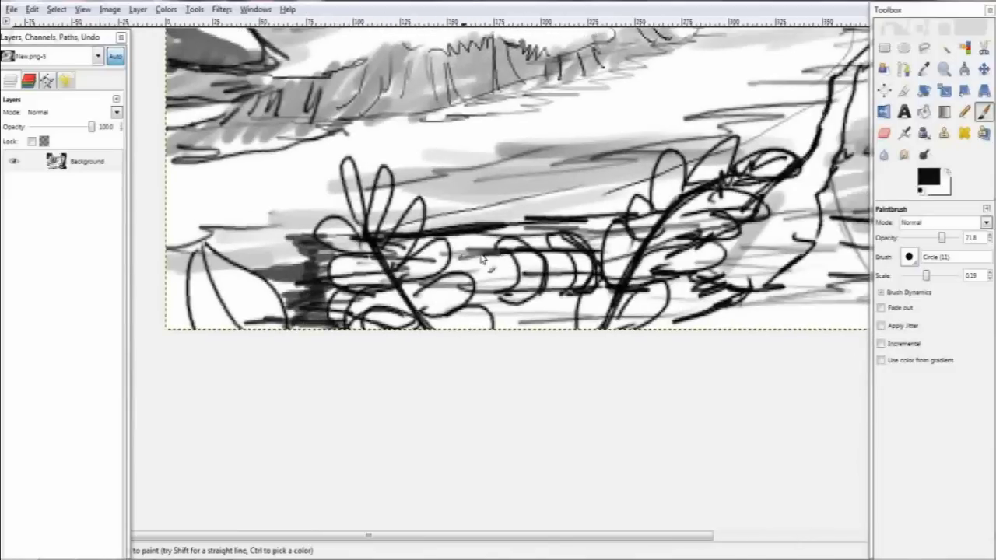
scroll(405, 311, "right", 2)
left_click_drag(466, 226, 354, 251)
Shade the root running down beside the path, and darken the foreground ground along the lower edge at brush scale 0.87
scroll(467, 249, "up", 1)
mouse_move(583, 214)
left_mouse_down()
mouse_move(563, 268)
mouse_move(536, 299)
mouse_move(444, 377)
mouse_move(544, 360)
mouse_move(611, 136)
mouse_move(717, 47)
left_mouse_up()
left_click(938, 277)
scroll(509, 364, "right", 2)
scroll(510, 364, "up", 1)
left_click_drag(509, 364, 549, 373)
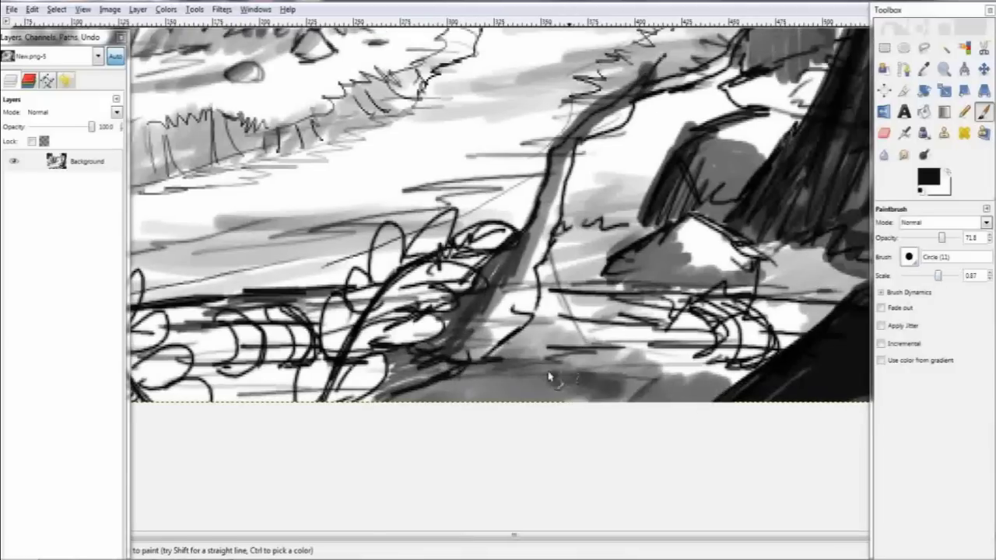
scroll(550, 373, "left", 2)
scroll(549, 374, "down", 1)
left_click_drag(560, 311, 476, 309)
Fill the leaves of the foreground plant beside the root solid black at 100 brush opacity
scroll(285, 326, "left", 2)
scroll(285, 326, "up", 2)
scroll(466, 233, "down", 4)
scroll(628, 221, "up", 3)
left_click_drag(544, 249, 560, 177)
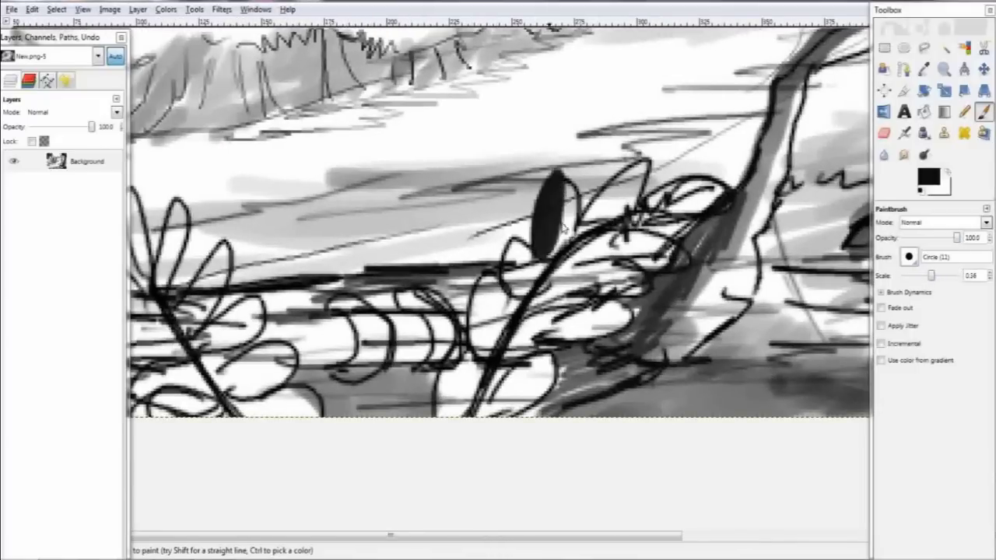
left_click_drag(579, 233, 646, 156)
mouse_move(646, 214)
left_mouse_down()
mouse_move(679, 196)
mouse_move(591, 261)
left_mouse_up()
left_click_drag(654, 272, 544, 284)
mouse_move(630, 311)
left_mouse_down()
mouse_move(521, 331)
mouse_move(496, 401)
mouse_move(444, 342)
mouse_move(501, 249)
left_mouse_up()
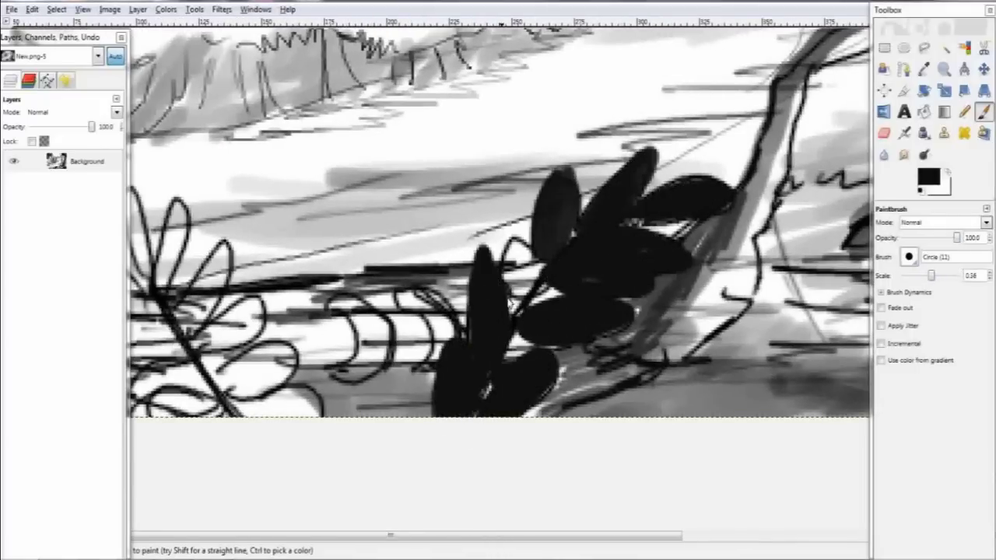
left_click_drag(521, 304, 535, 210)
Fill the leaves of the left foreground plant solid black, including the gaps around its stem
scroll(514, 257, "left", 5)
left_click_drag(393, 167, 410, 267)
left_click_drag(439, 180, 426, 284)
left_click_drag(489, 225, 449, 311)
left_click_drag(531, 295, 467, 327)
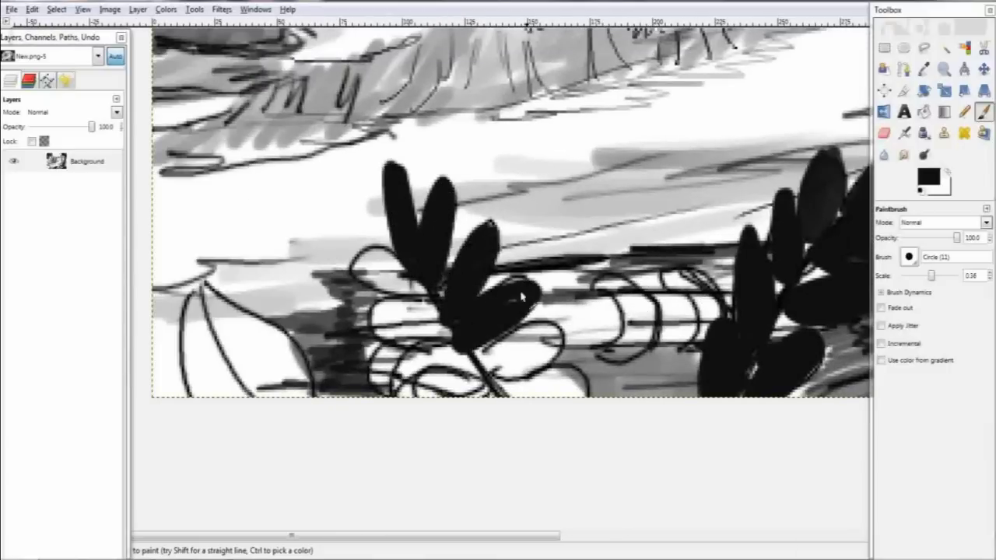
left_click_drag(566, 335, 476, 366)
mouse_move(583, 382)
left_mouse_down()
mouse_move(436, 393)
mouse_move(373, 343)
left_mouse_up()
key("minus")
left_click_drag(521, 315, 436, 354)
left_click_drag(490, 261, 420, 311)
left_click_drag(497, 317, 411, 251)
Add dark horizontal strokes to the foreground ground and thicken the curled plants below the right-hand rocks
key("minus")
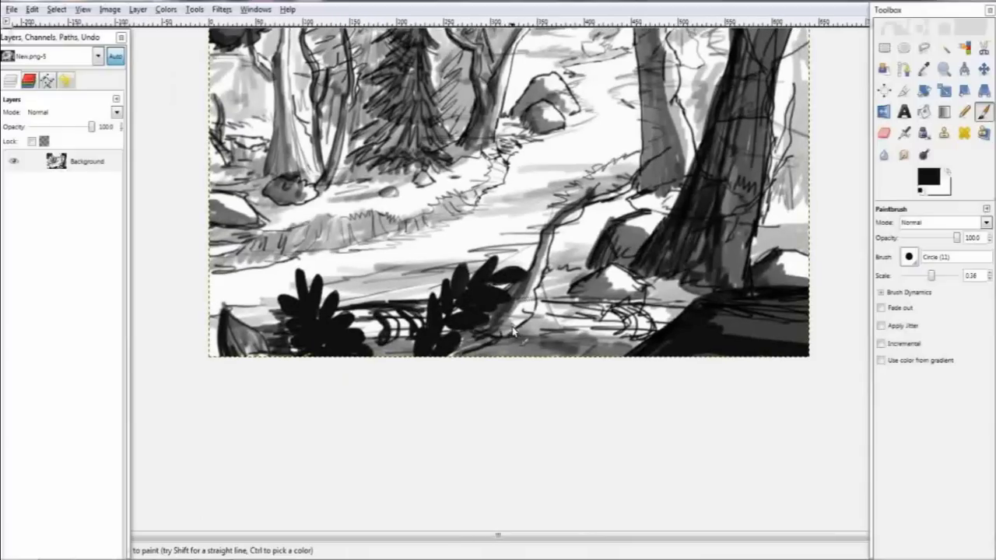
left_click_drag(631, 325, 510, 342)
left_click_drag(639, 336, 552, 352)
left_click_drag(547, 300, 652, 308)
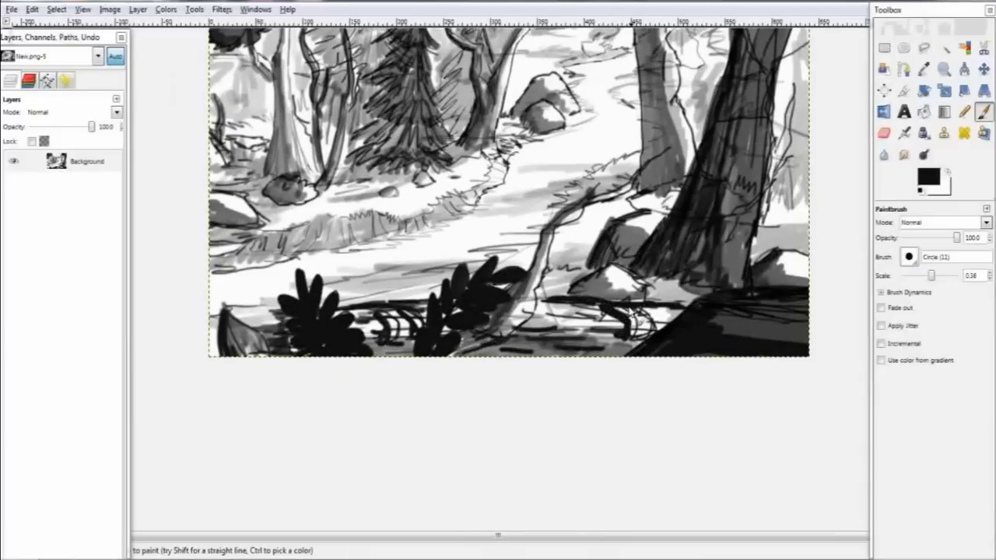
left_click_drag(595, 327, 623, 338)
Add dark accents to the rocks by the large trunk and to the undergrowth at the canvas's right edge
left_click_drag(576, 276, 597, 302)
left_click_drag(615, 237, 637, 260)
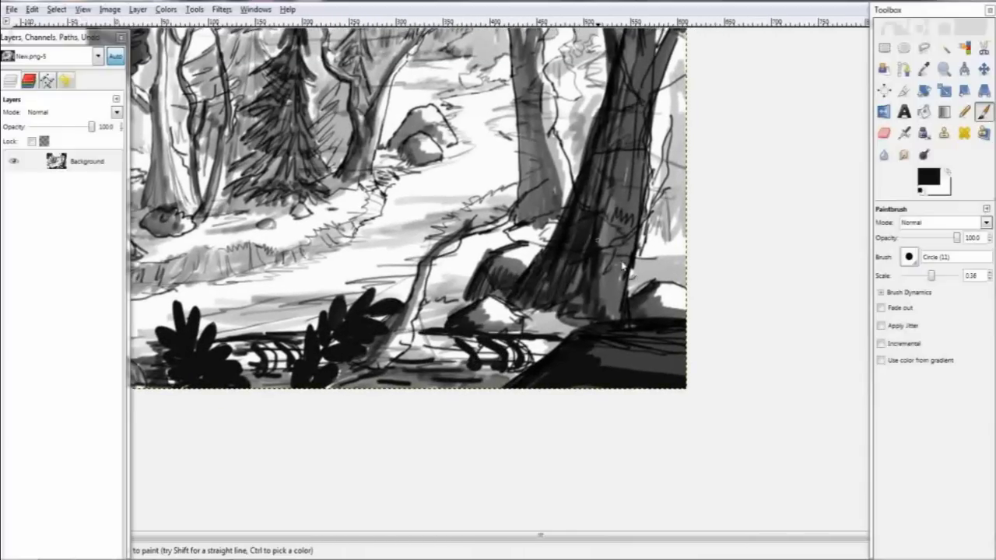
left_click_drag(643, 146, 678, 224)
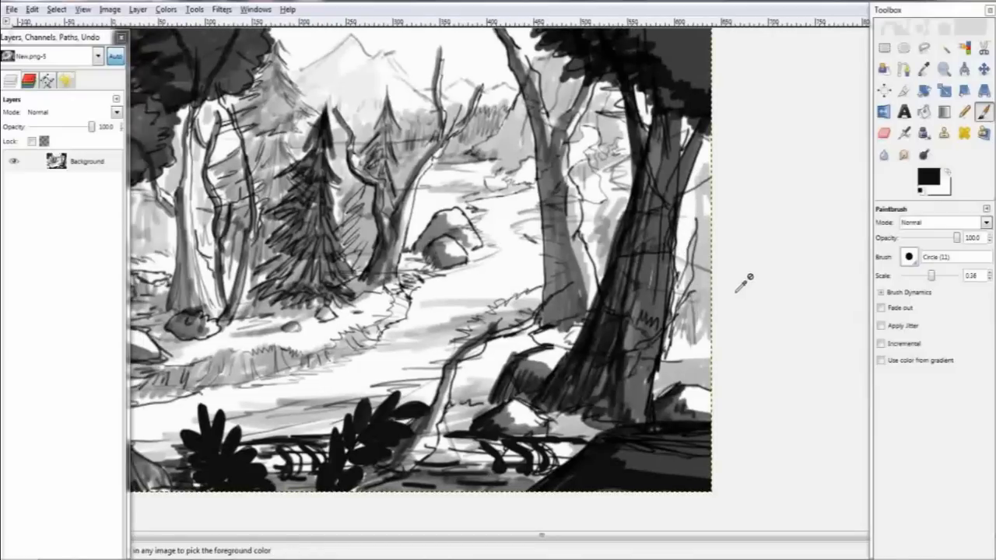
mouse_move(704, 321)
left_mouse_down()
mouse_move(709, 328)
mouse_move(702, 294)
left_mouse_up()
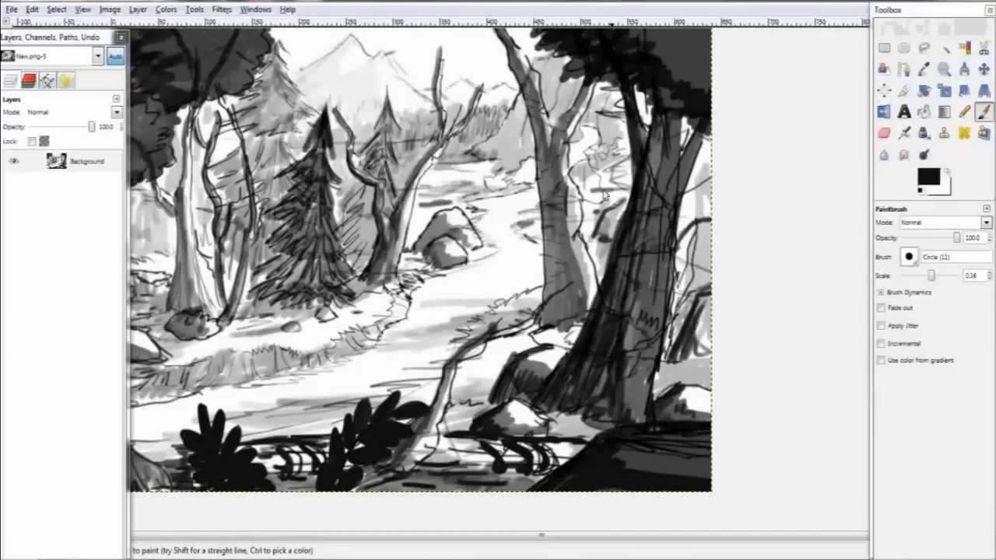
Darken the left edge and forked limbs of the tree between the path and the large foreground tree
scroll(604, 195, "down", 3)
scroll(601, 116, "up", 5)
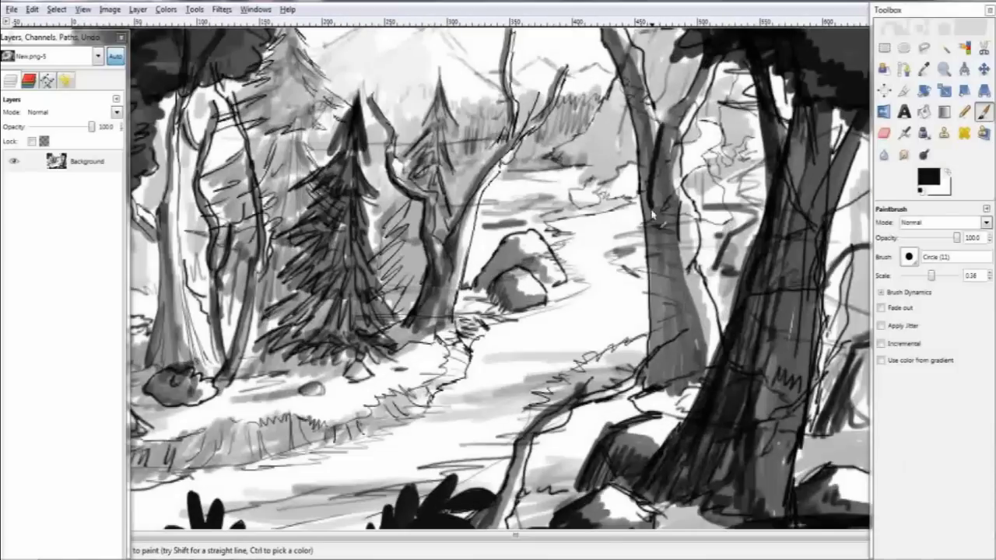
left_click_drag(655, 298, 650, 393)
left_click_drag(646, 116, 637, 219)
left_click_drag(687, 102, 702, 166)
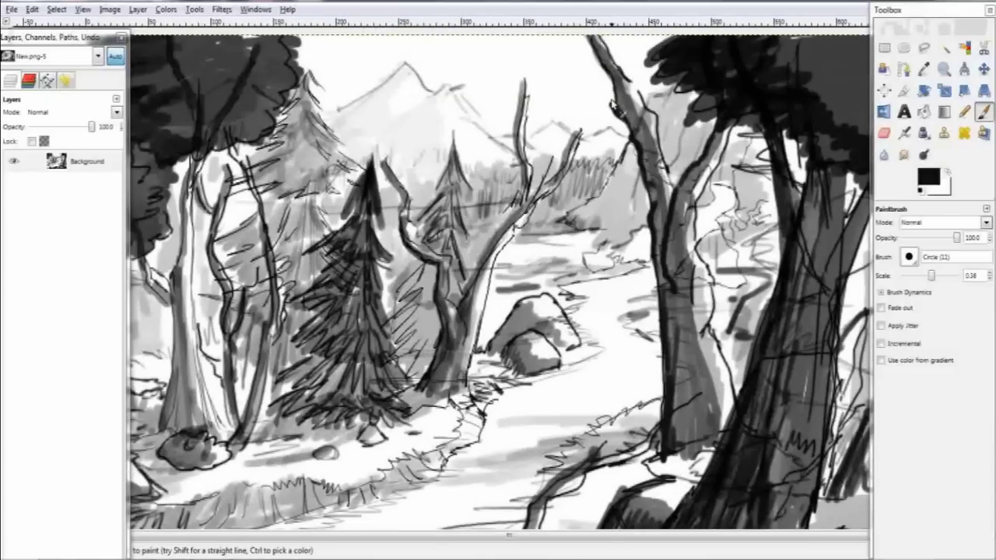
Darken the upper limb of the tree beside the path and the forked limbs of the tree by the central spruce
left_click_drag(613, 105, 595, 58)
scroll(598, 117, "down", 1)
left_click_drag(533, 179, 545, 225)
scroll(620, 220, "down", 1)
Reduce the brush scale to 0.01 and draw fine lines on the path, mountains and reeds behind the left-hand trees
key("[")
scroll(575, 308, "down", 3)
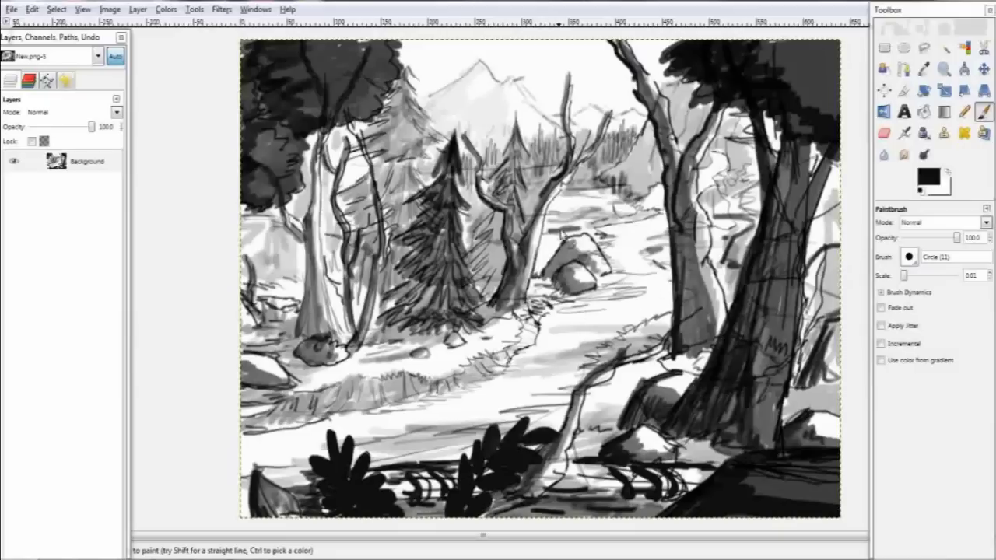
scroll(560, 232, "right", 2)
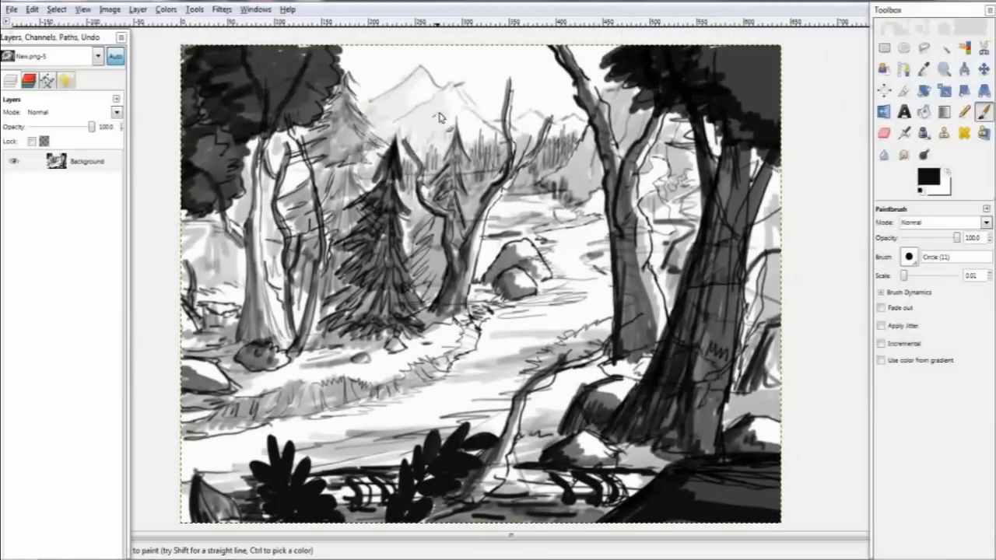
scroll(523, 148, "right", 1)
scroll(492, 196, "down", 1)
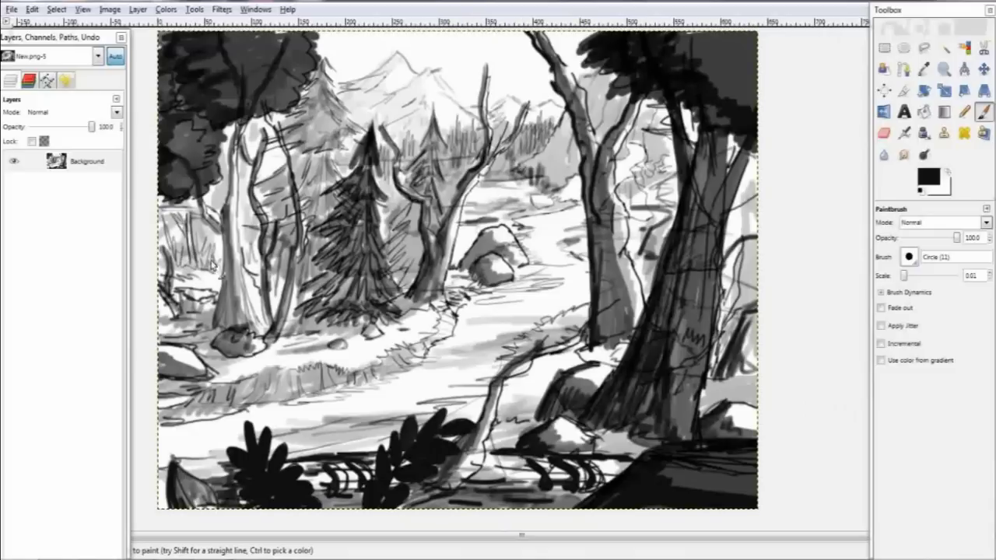
scroll(617, 190, "right", 2)
scroll(654, 187, "down", 1)
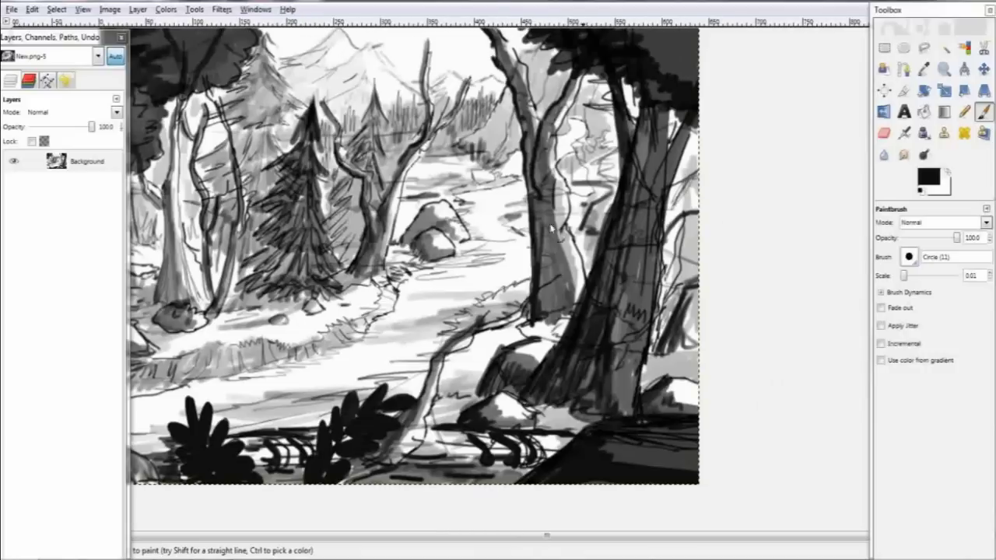
Sketch a thin upright twig growing from the bare foreground branch beside the path
scroll(479, 234, "down", 2)
scroll(475, 311, "left", 2)
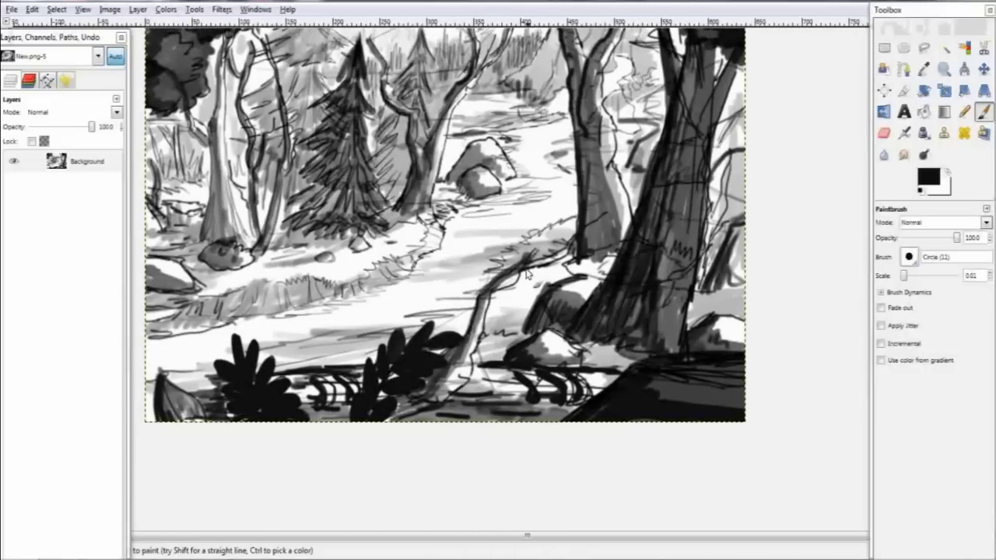
scroll(514, 264, "down", 1)
scroll(514, 264, "left", 1)
scroll(513, 264, "down", 2)
scroll(513, 264, "left", 1)
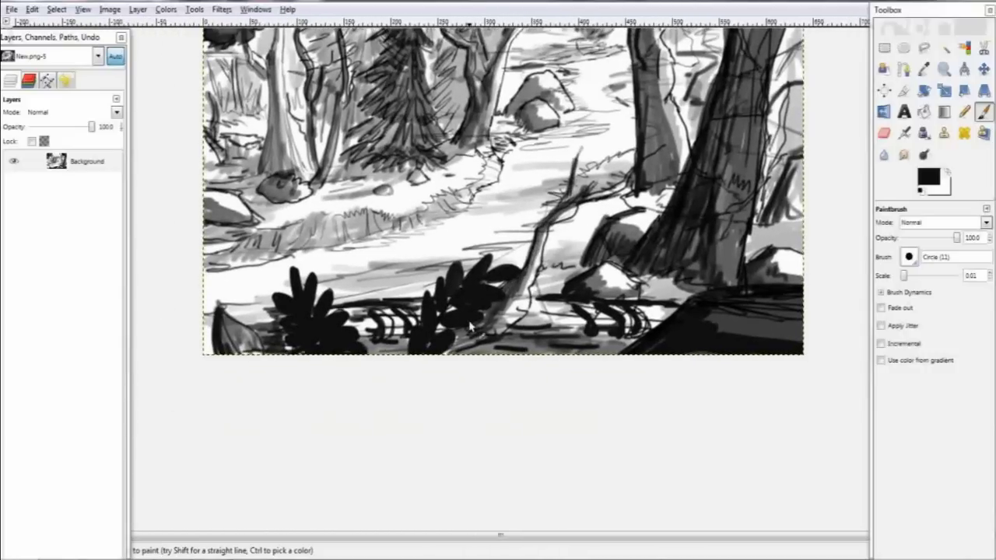
Paint white highlights at brush scale 0.19 on the curled plants and the ground strokes along the foreground
scroll(545, 265, "up", 2, "ctrl")
left_click(577, 261, "ctrl")
left_click_drag(233, 302, 269, 346)
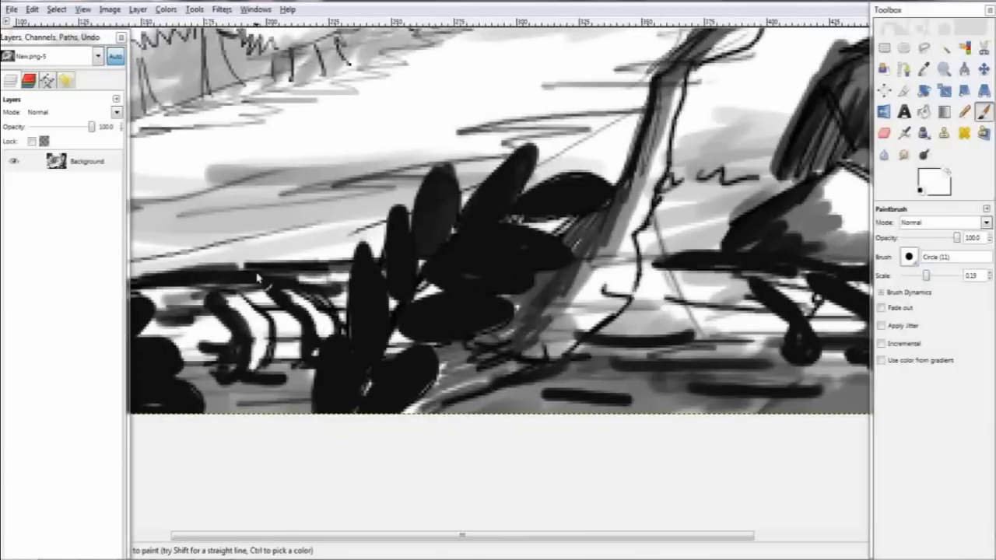
scroll(265, 282, "down", 1)
scroll(467, 233, "right", 3)
mouse_move(575, 219)
left_mouse_down()
mouse_move(685, 210)
mouse_move(684, 296)
left_mouse_up()
scroll(497, 233, "right", 1)
scroll(513, 234, "right", 2)
scroll(513, 234, "down", 1)
scroll(416, 269, "left", 5)
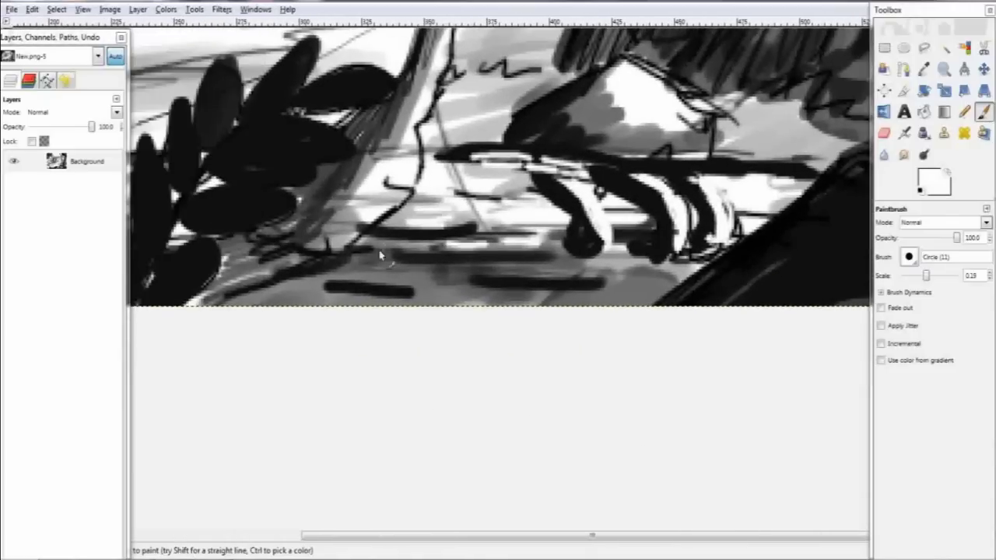
Trace light highlights along the leaves and stems of the two black foreground plants
scroll(416, 268, "up", 1)
scroll(416, 268, "right", 1)
left_click_drag(488, 210, 476, 277)
left_click_drag(622, 102, 582, 173)
mouse_move(595, 207)
left_mouse_down()
mouse_move(630, 233)
mouse_move(511, 295)
left_mouse_up()
scroll(544, 233, "left", 1)
scroll(511, 296, "left", 3)
left_click_drag(513, 195, 476, 272)
left_click_drag(583, 300, 492, 354)
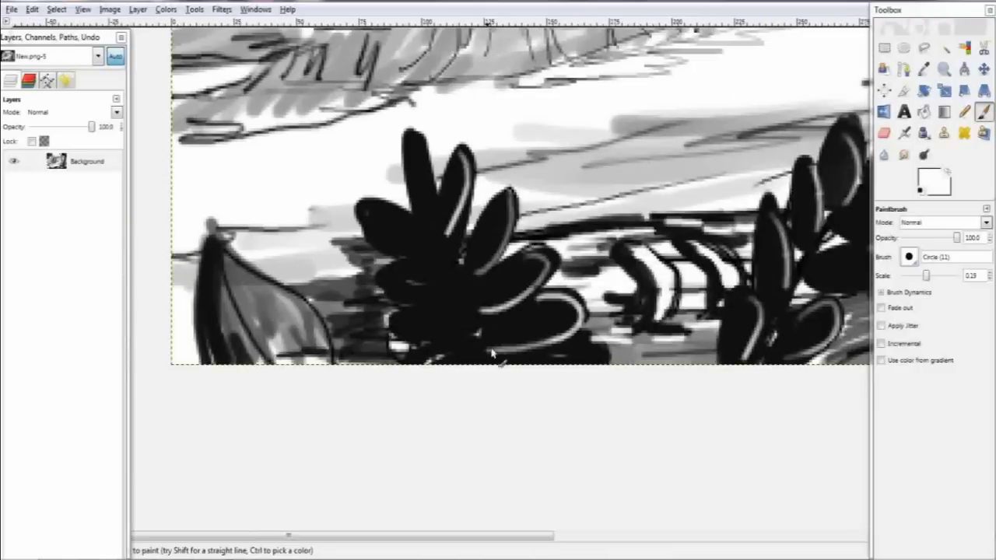
scroll(457, 285, "right", 3)
scroll(457, 284, "left", 3)
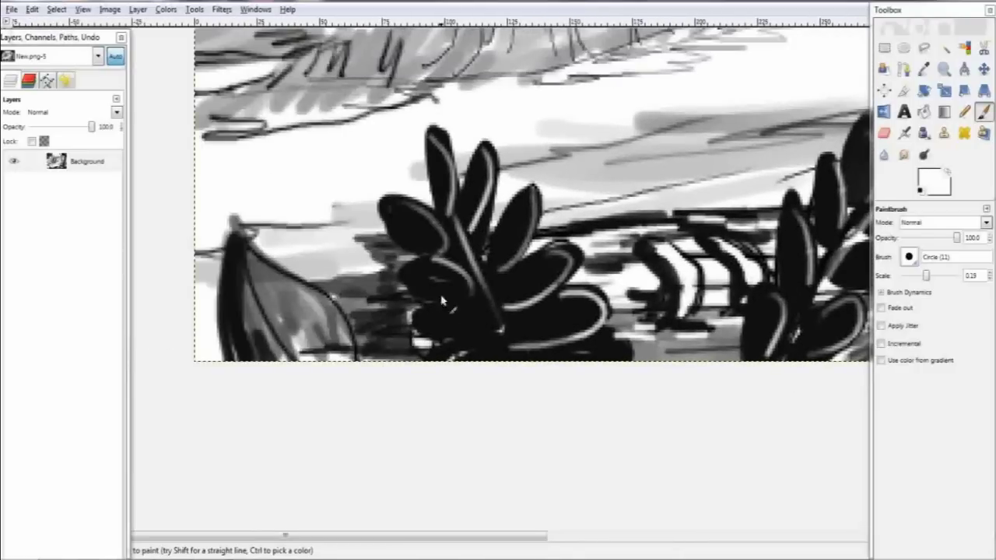
Add long white streaks down the lit side of the large foreground tree trunk
key("x")
scroll(456, 326, "down", 2)
key("x")
scroll(456, 325, "down", 2)
scroll(697, 234, "up", 2)
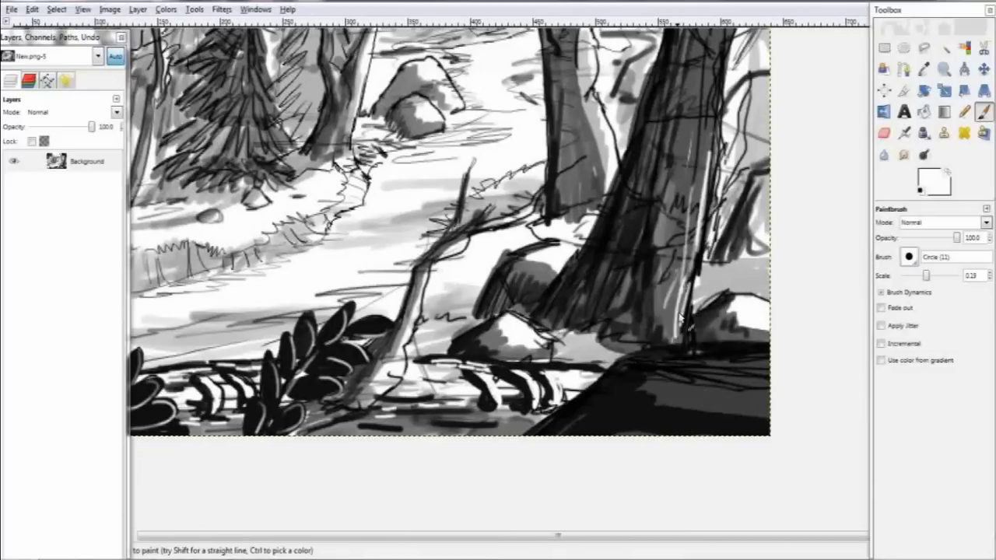
scroll(680, 319, "up", 1)
left_click_drag(696, 272, 695, 147)
scroll(694, 161, "up", 2)
left_click_drag(690, 250, 679, 158)
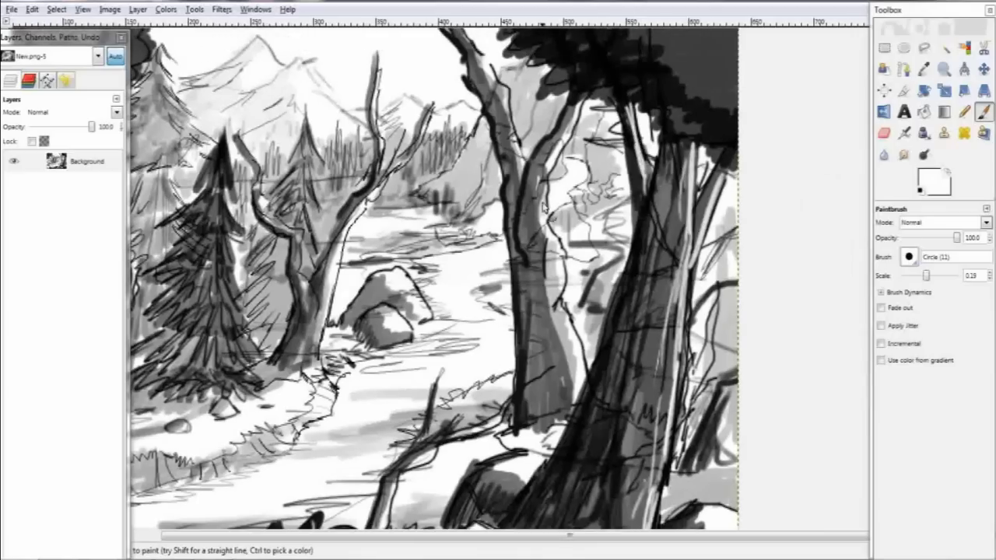
Add white highlights to the forked tree beside the path and to the needles of the central spruce
left_click_drag(514, 230, 505, 109)
scroll(514, 156, "down", 2)
scroll(545, 327, "up", 2)
scroll(576, 272, "down", 1)
key("x")
scroll(582, 253, "down", 1)
scroll(581, 253, "up", 1)
key("x")
left_click_drag(343, 167, 345, 224)
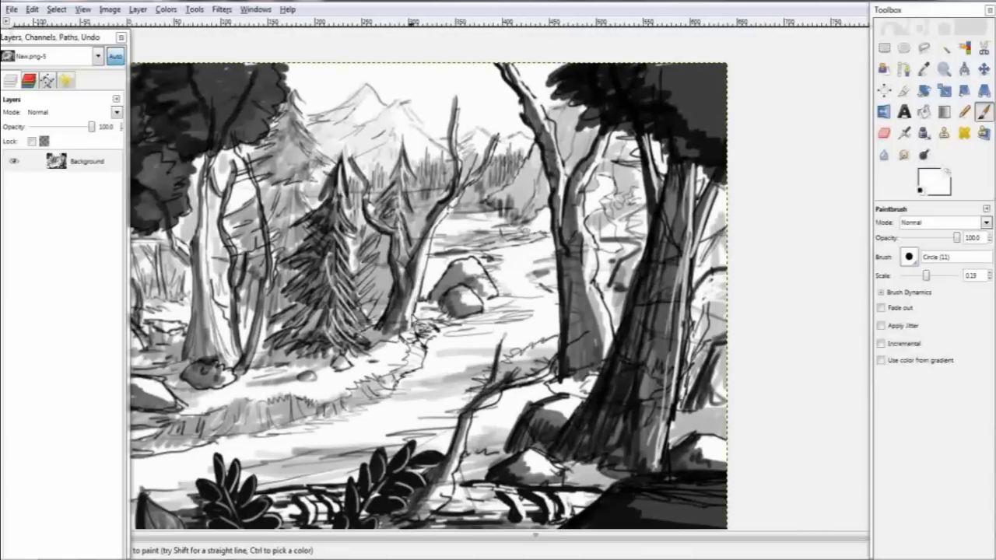
Highlight the trunks and slender limbs of the left-hand tree group in white
scroll(478, 184, "down", 1)
scroll(477, 184, "left", 2)
left_click_drag(321, 195, 336, 243)
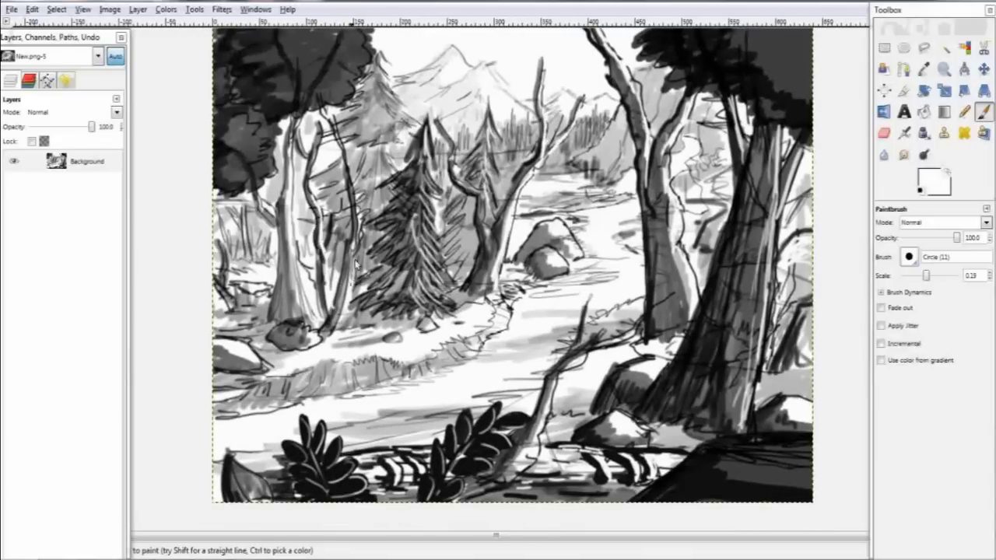
scroll(344, 134, "up", 1)
scroll(345, 134, "left", 1)
left_click_drag(312, 173, 314, 256)
scroll(338, 172, "up", 1)
scroll(338, 173, "left", 1)
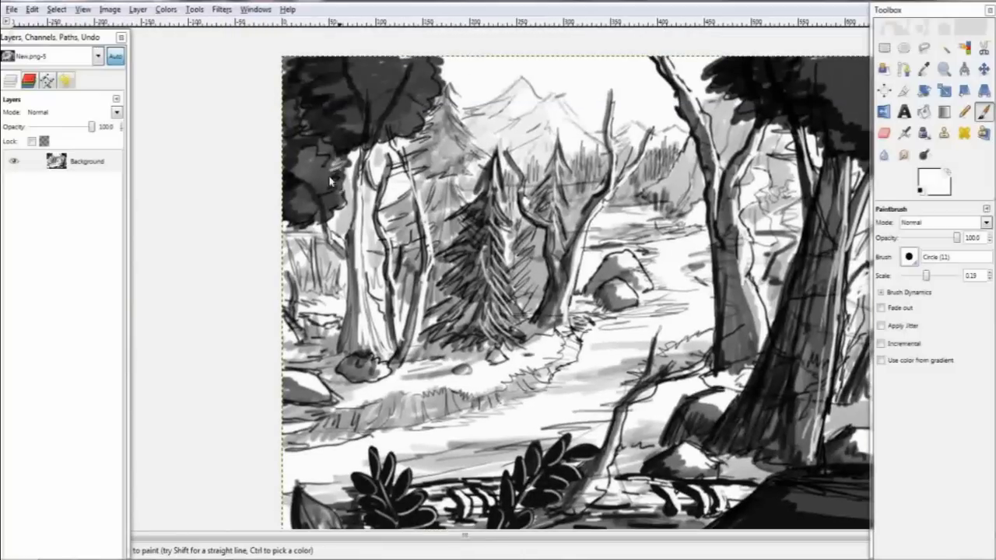
Scribble white highlights along the inner edge of the left-hand tree's dark foliage
scroll(437, 92, "down", 1)
scroll(437, 92, "right", 3)
scroll(592, 253, "down", 1)
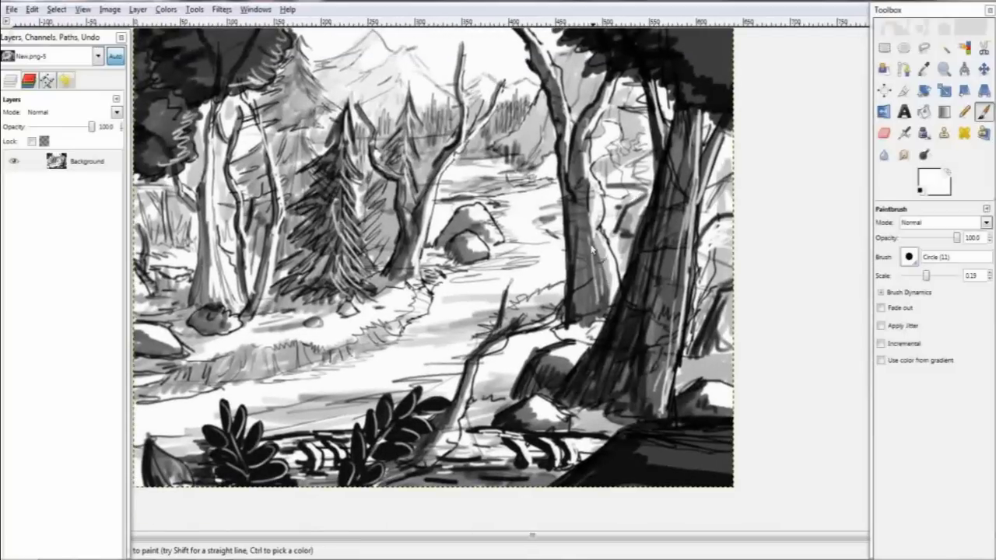
Brush white highlights onto the bare foreground branch and the upper edge of the dark foreground mound
scroll(569, 222, "down", 2)
scroll(568, 223, "left", 1)
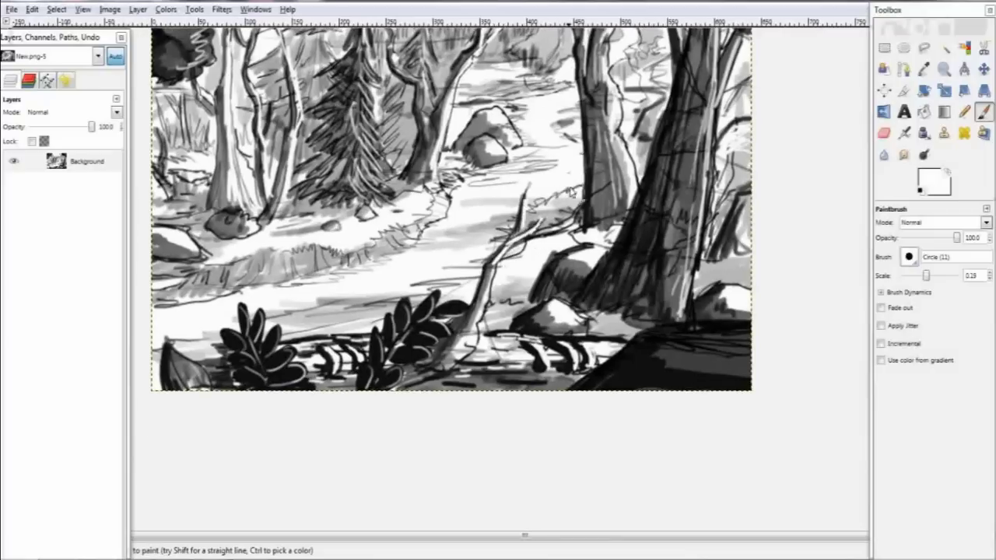
scroll(531, 191, "up", 1)
scroll(591, 234, "right", 1)
scroll(621, 336, "down", 2)
scroll(621, 336, "right", 1)
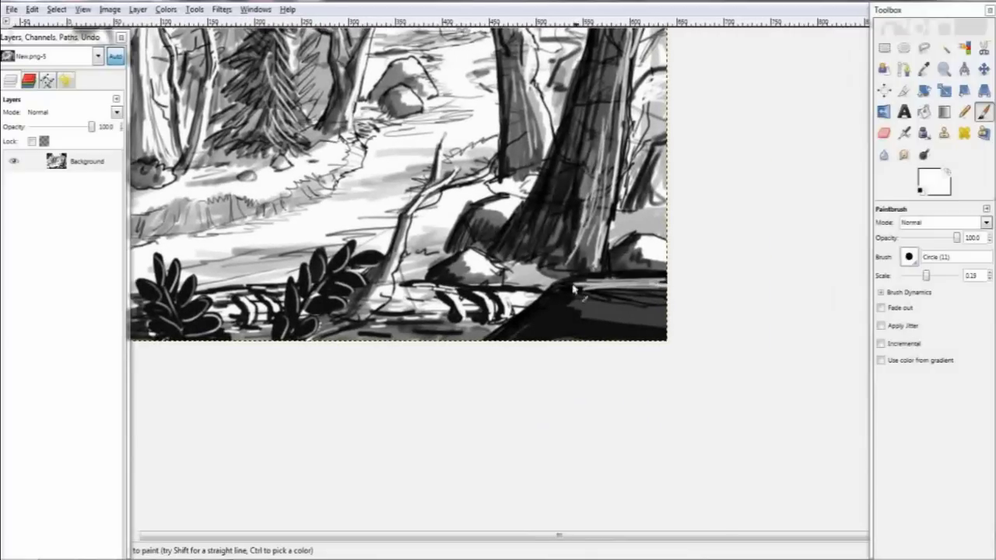
Sample a dark grey from the image and shade the foreground ground and the curled plants below the right-hand rocks
left_click(630, 300, "ctrl")
scroll(630, 300, "down", 2)
scroll(449, 358, "up", 4)
left_click(449, 358, "ctrl")
scroll(504, 326, "down", 1)
scroll(504, 327, "right", 1)
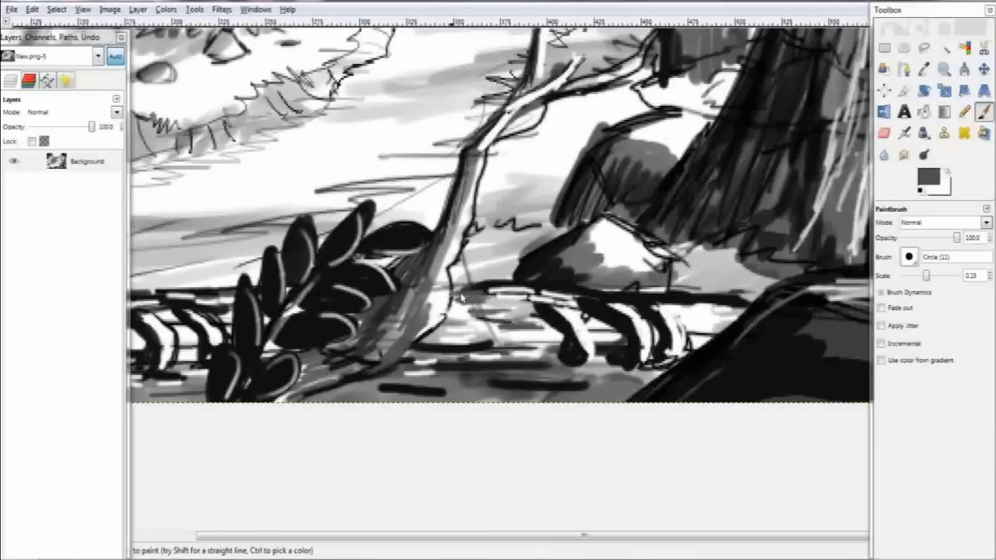
scroll(560, 320, "left", 4)
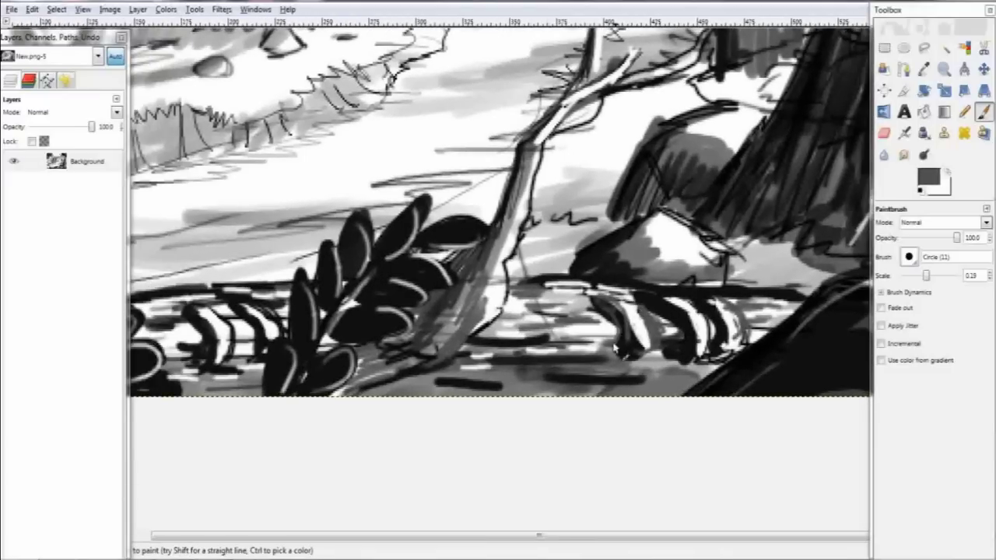
scroll(288, 352, "down", 2)
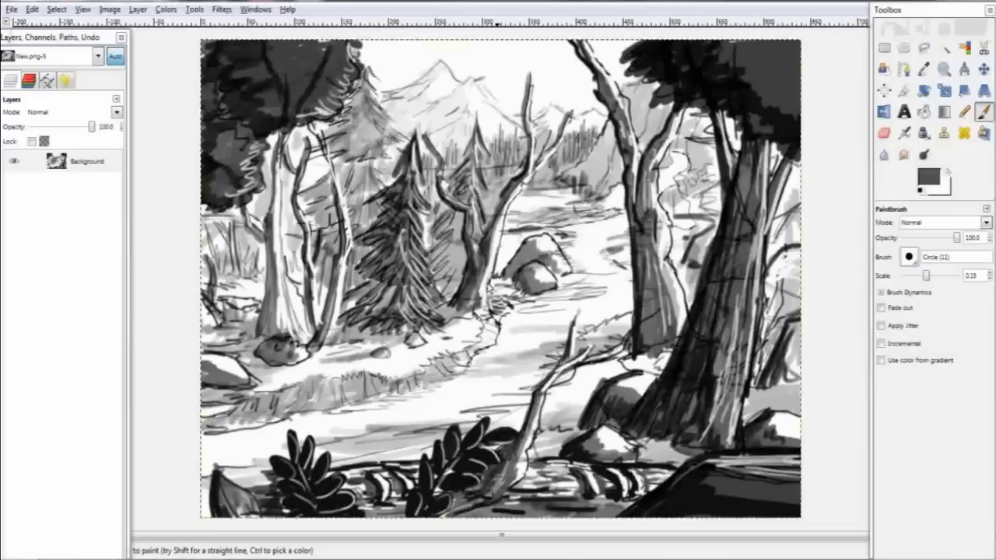
Sample black from the foreground plant, add dark strokes to the ground beside it and save the image
left_click(289, 439, "ctrl")
scroll(510, 373, "down", 1)
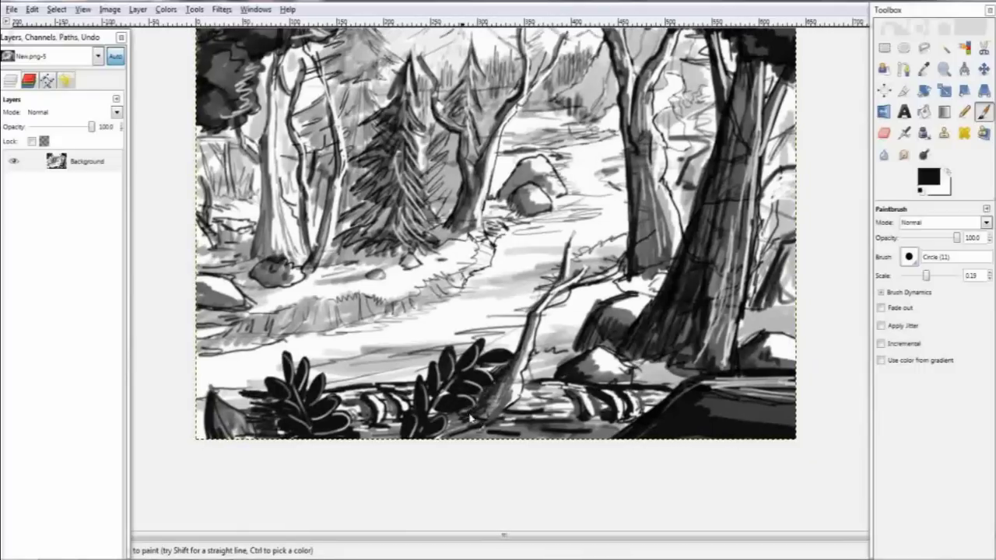
left_click(441, 301, "ctrl")
scroll(441, 301, "up", 3)
left_click(435, 252, "ctrl")
scroll(475, 331, "up", 2)
scroll(475, 330, "right", 3)
key("alt+f")
key("s")
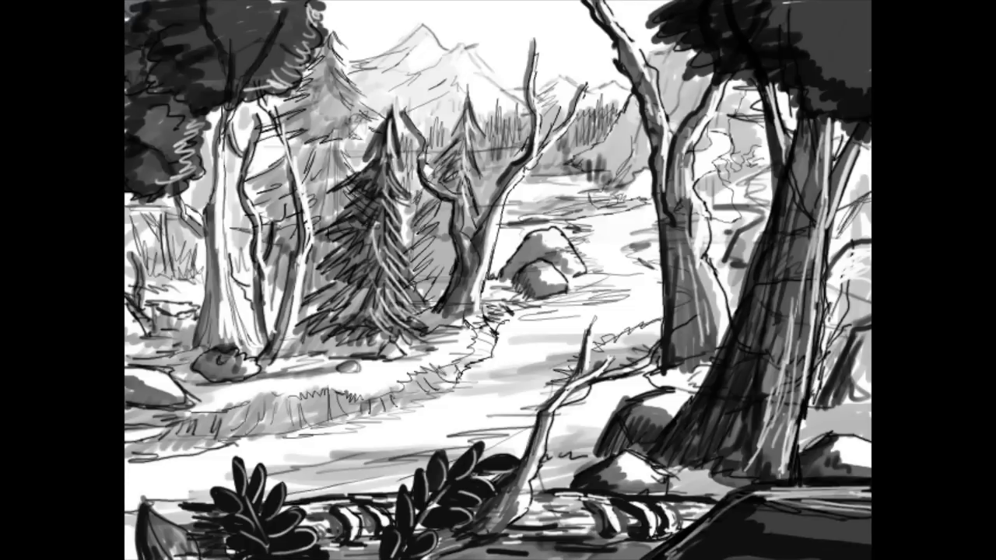